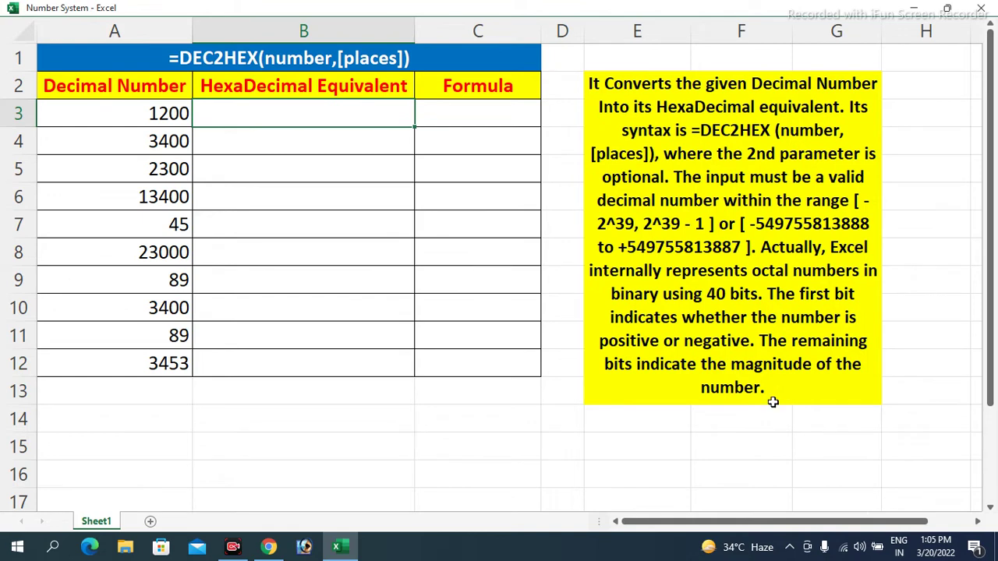
# Step: Review the DEC2HEX syntax, the decimal numbers in column A and the empty hexadecimal cells B3:B12
pyautogui.click(245, 61)
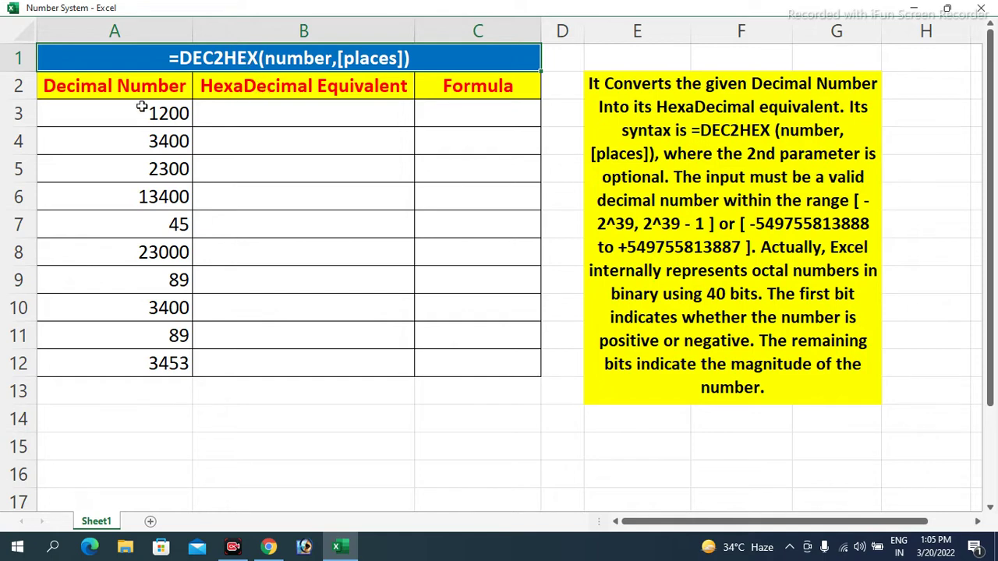
pyautogui.moveTo(142, 111); pyautogui.dragTo(137, 360)
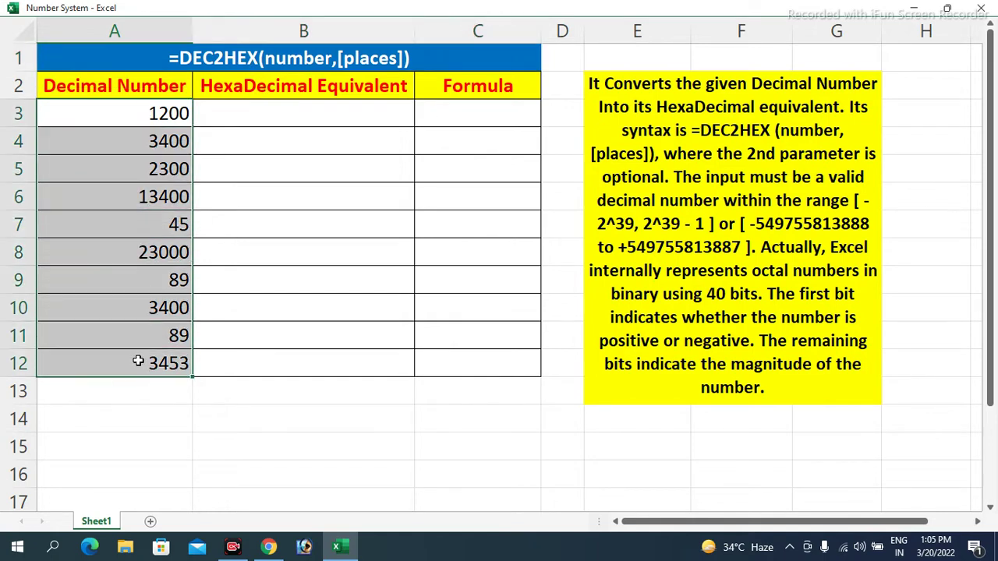
pyautogui.click(326, 123)
pyautogui.moveTo(326, 122); pyautogui.dragTo(316, 358)
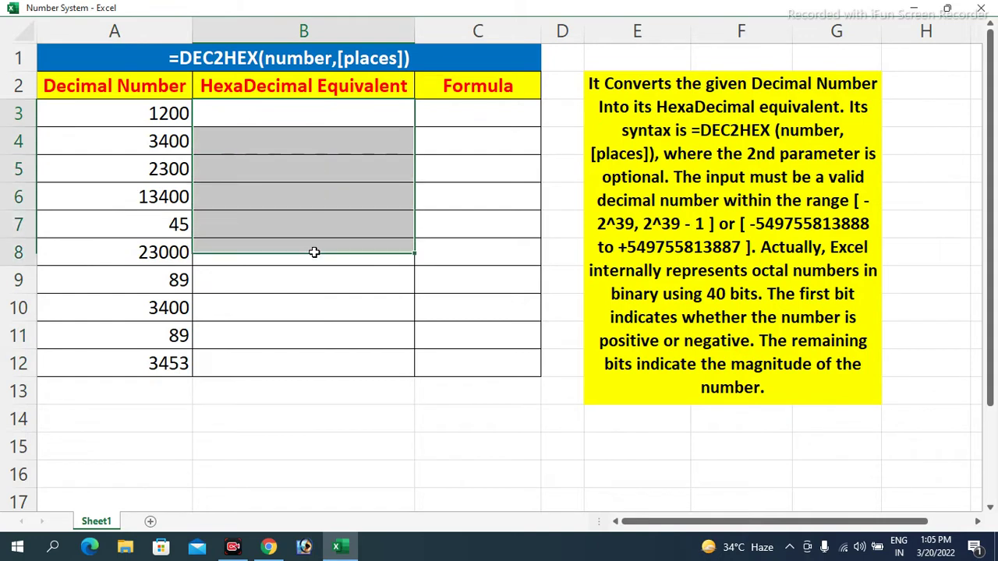
# Step: Enter the test formula =DEC2HEX(1900) in cell B14
pyautogui.click(333, 427)
pyautogui.write('=d')
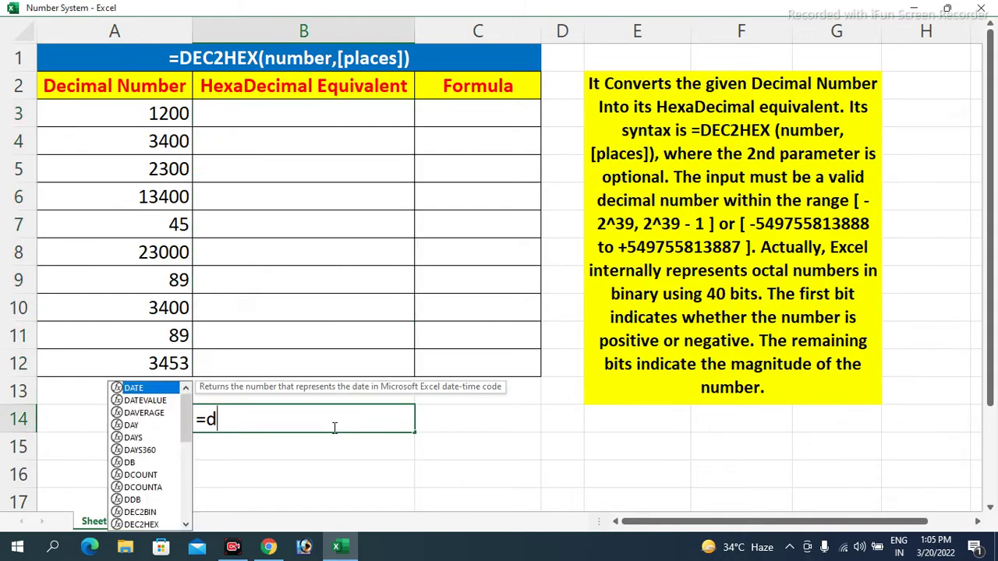
pyautogui.write('ec2Hex')
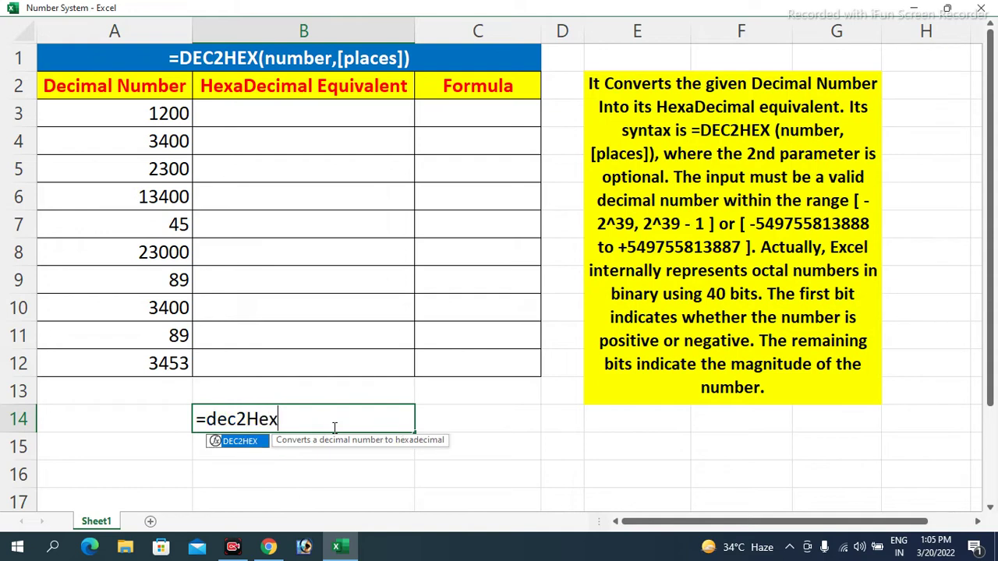
pyautogui.write('(1900)')
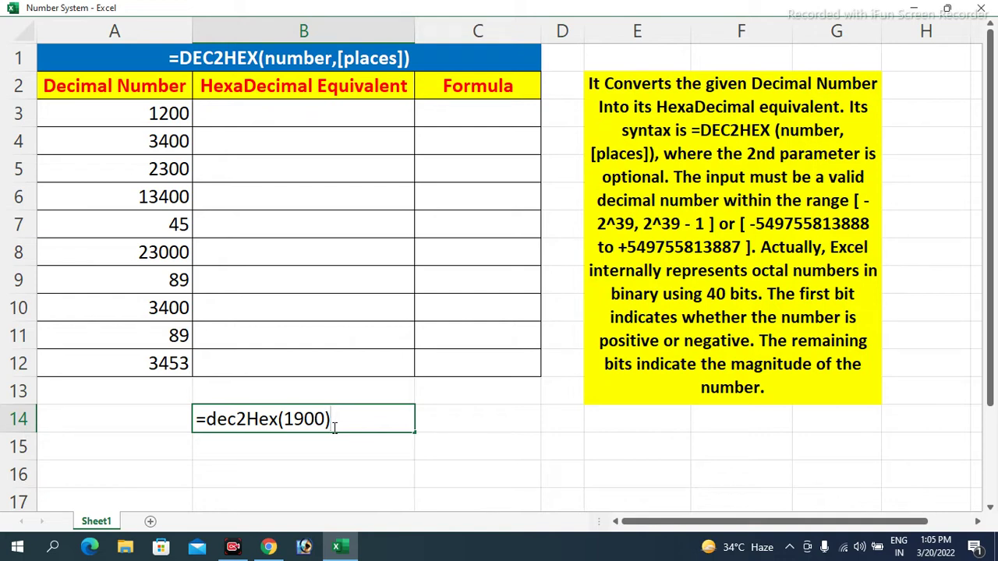
pyautogui.press('Return')
pyautogui.click(333, 427)
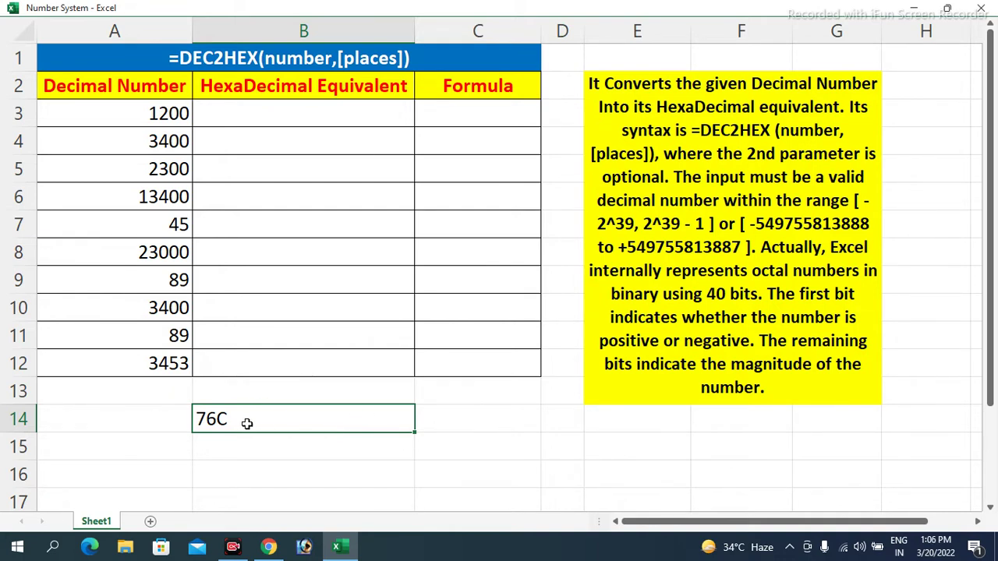
# Step: Add 7 places so B14 becomes =DEC2HEX(1900,7), showing 000076C
pyautogui.press('F2')
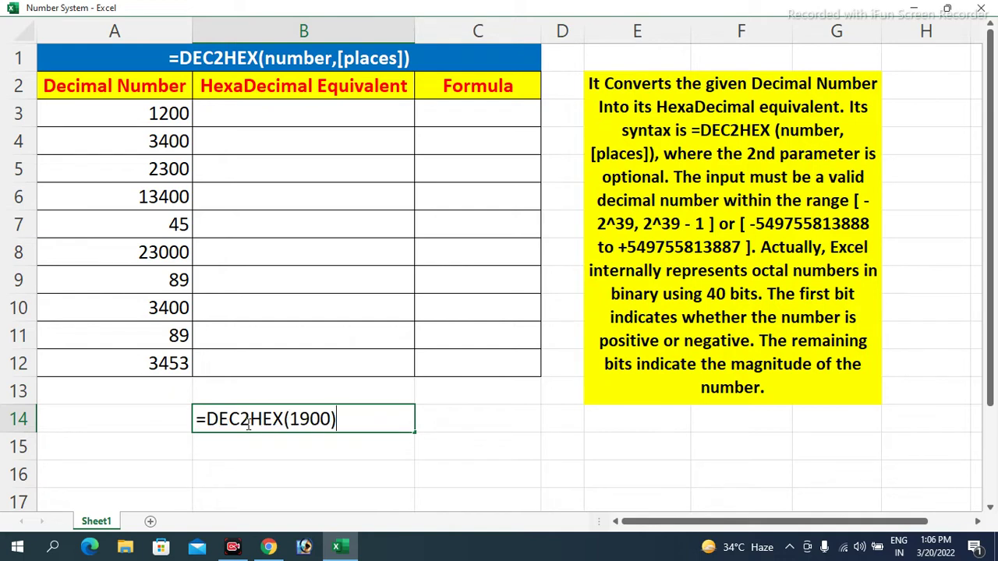
pyautogui.press('Left')
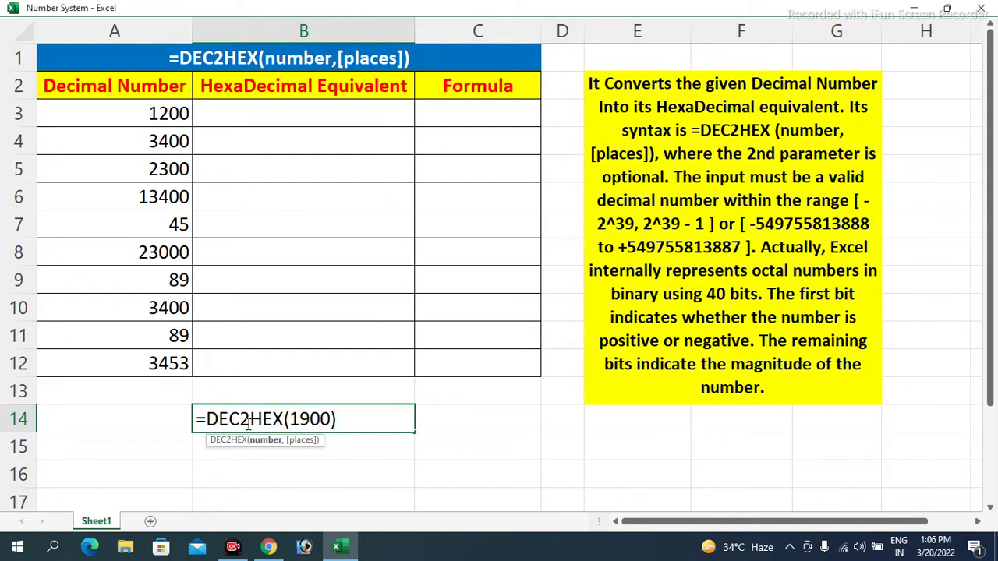
pyautogui.write(',7')
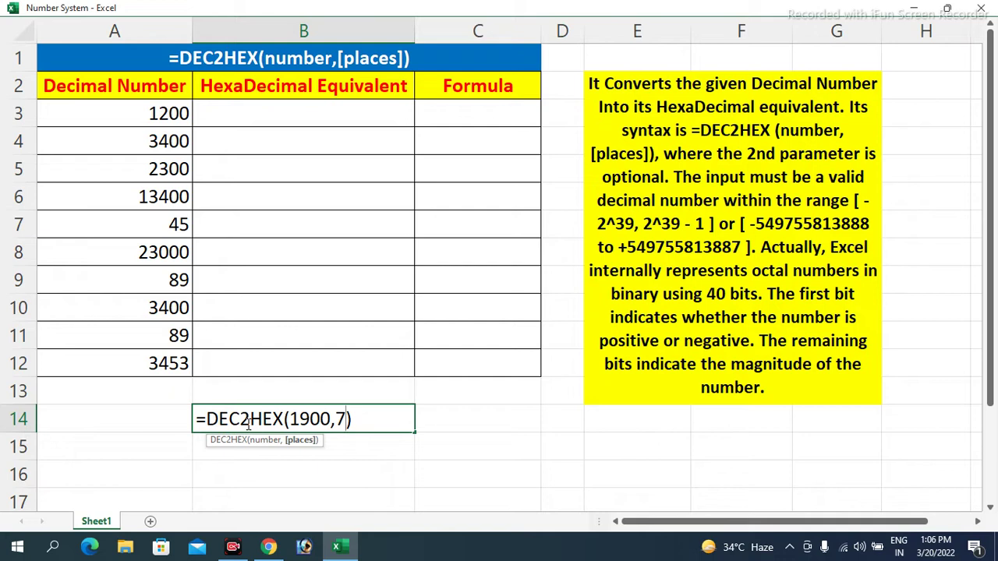
pyautogui.press('Return')
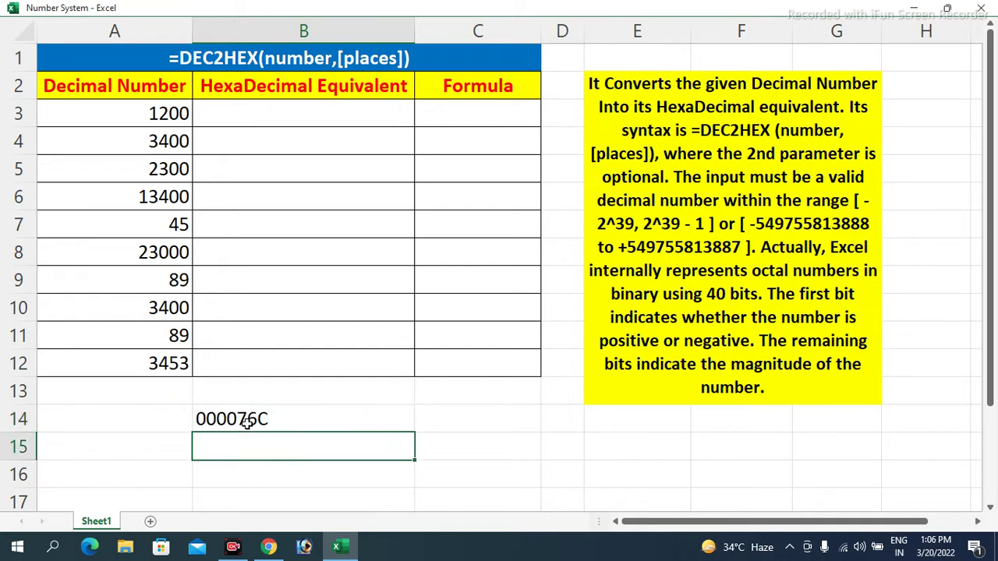
pyautogui.click(247, 421)
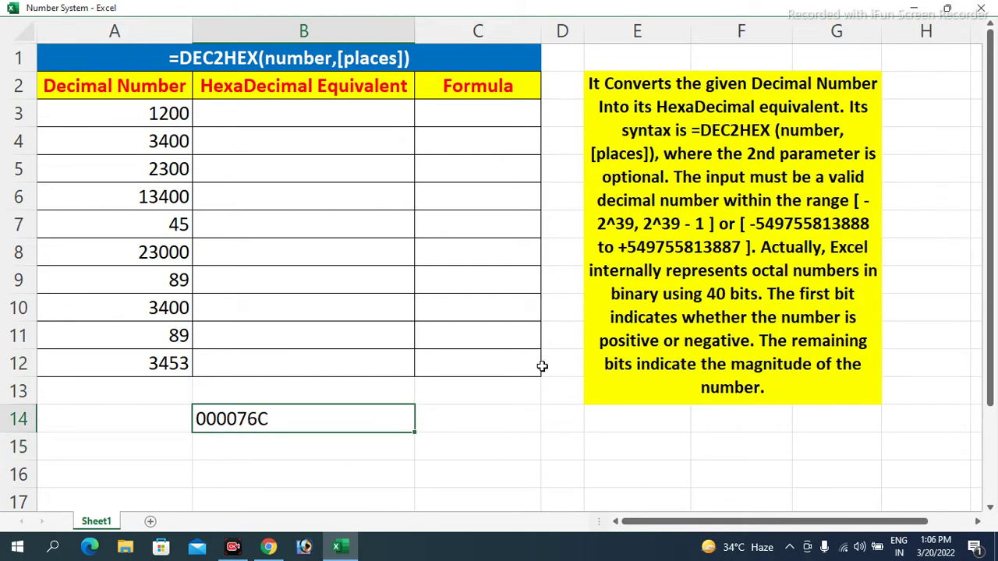
# Step: Raise the places argument in B14's DEC2HEX formula to 9, then to 10
pyautogui.press('F2')
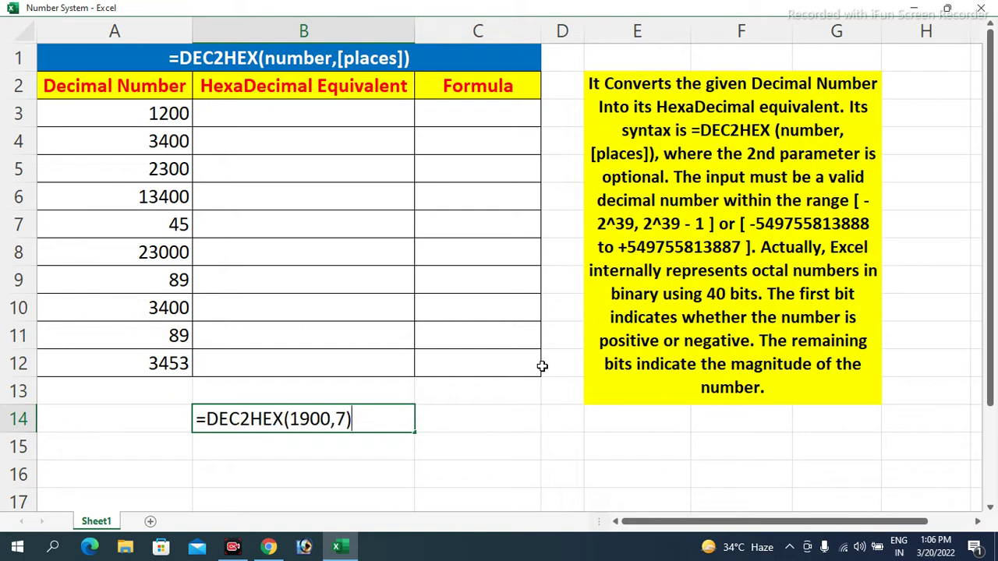
pyautogui.press('Left')
pyautogui.press('BackSpace')
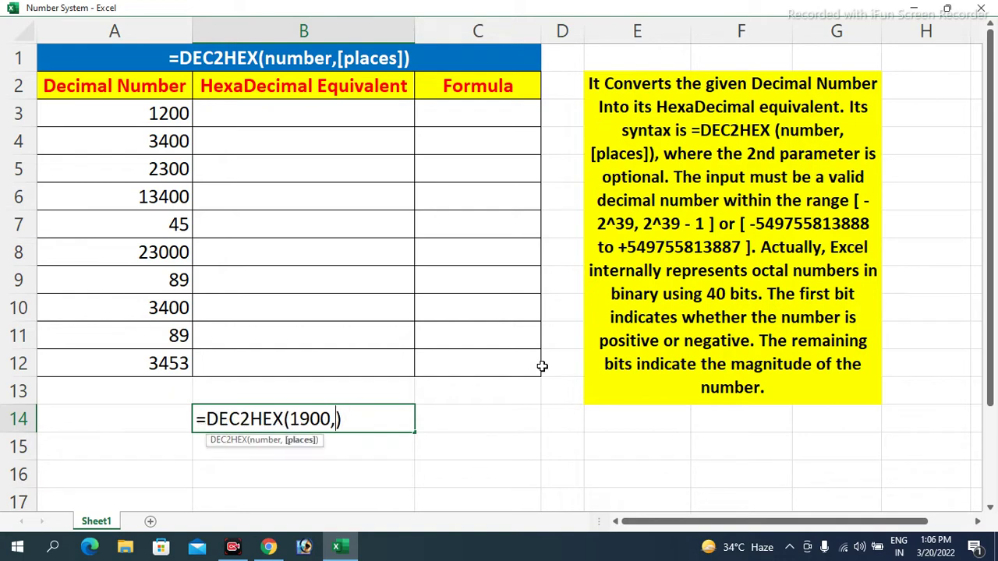
pyautogui.write('9')
pyautogui.press('Return')
pyautogui.press('Up')
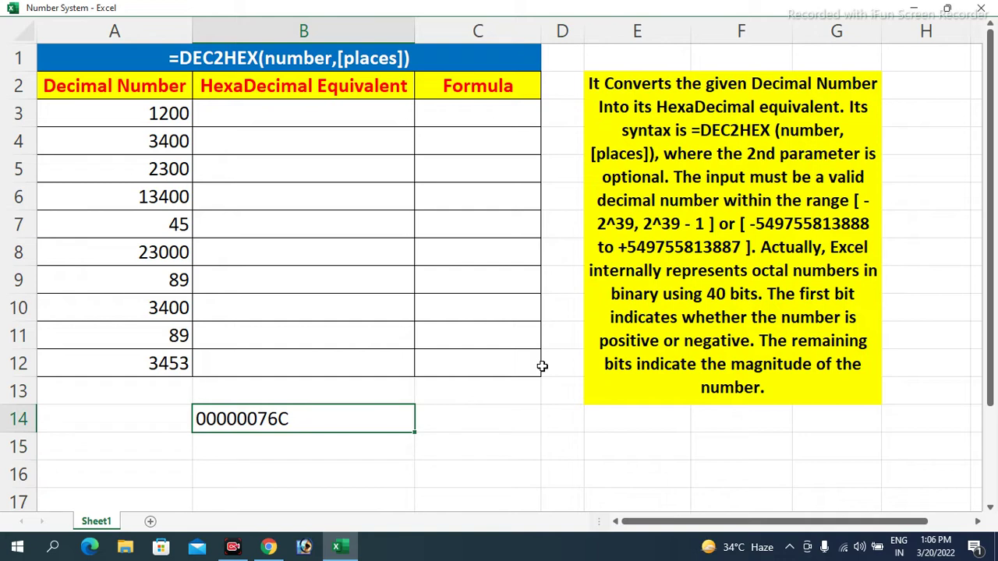
pyautogui.press('F2')
pyautogui.press('Left')
pyautogui.press('BackSpace')
pyautogui.write('10')
pyautogui.press('Return')
pyautogui.press('Up')
# Step: Raise the places to 11 so =DEC2HEX(1900,11) returns #NUM!
pyautogui.press('F2')
pyautogui.press('Left')
pyautogui.press('BackSpace')
pyautogui.write('1')
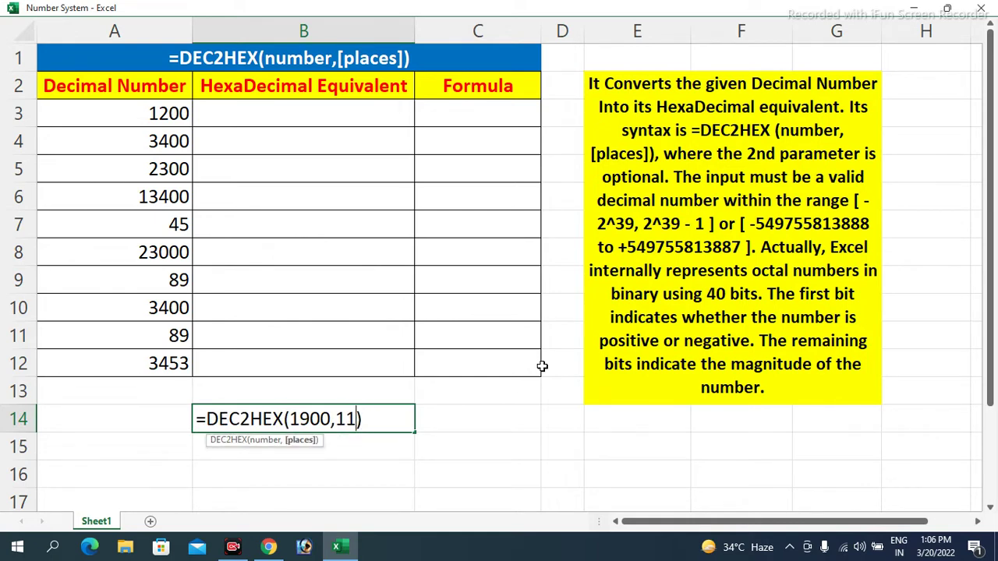
pyautogui.press('Return')
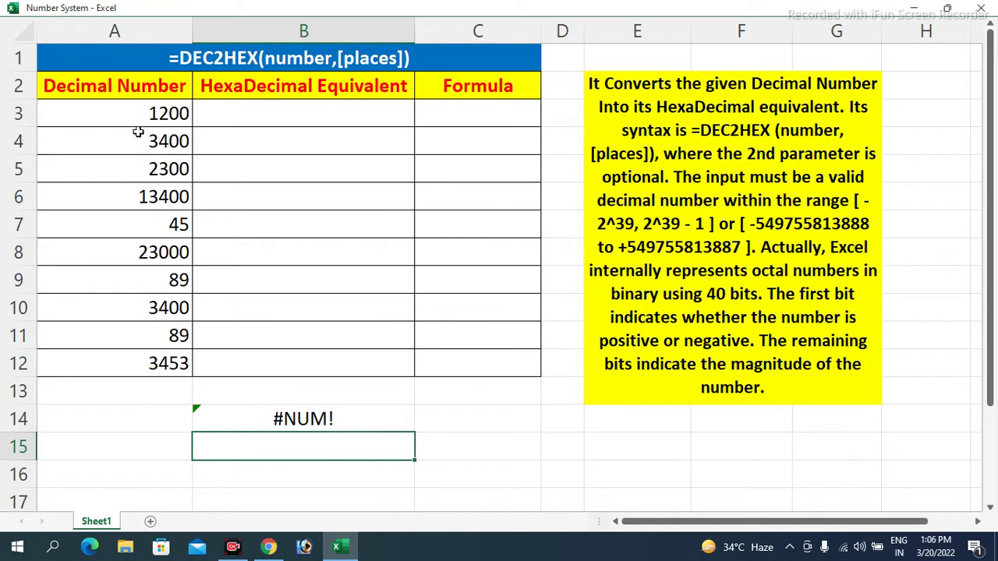
pyautogui.moveTo(144, 130); pyautogui.dragTo(156, 361)
pyautogui.click(355, 116)
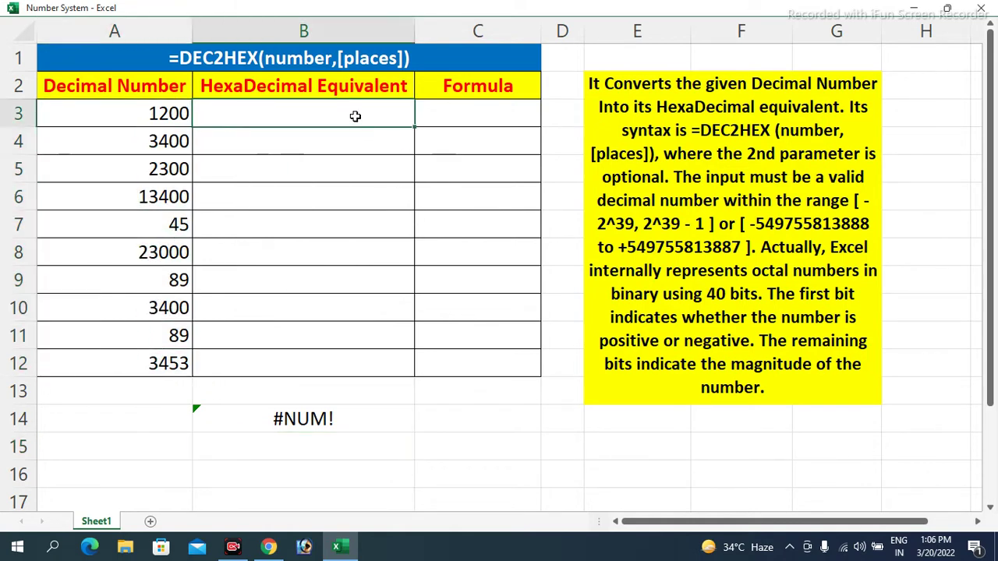
# Step: Enter =DEC2HEX(A3) into all of B3:B12 at once
pyautogui.moveTo(354, 115); pyautogui.dragTo(358, 361)
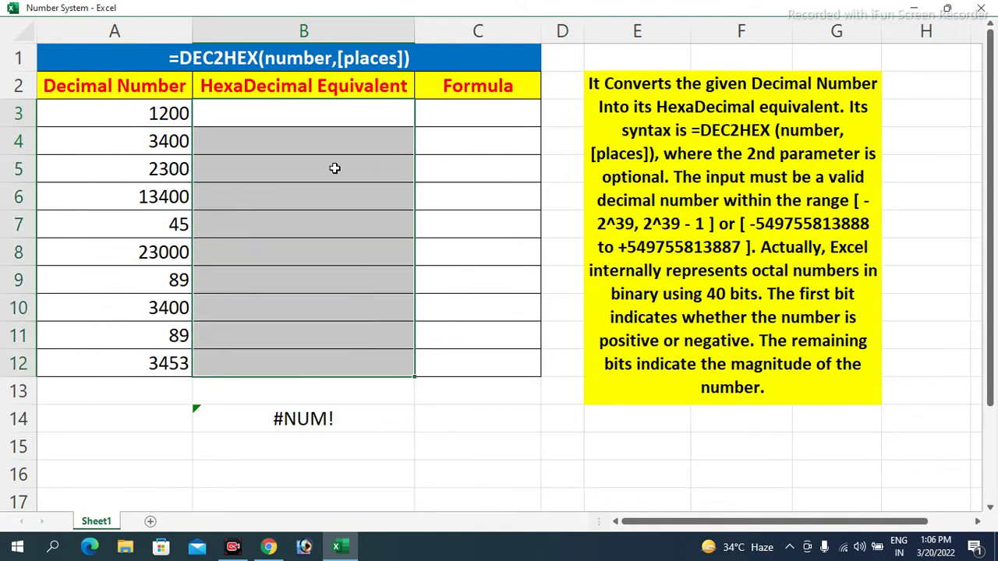
pyautogui.write('=')
pyautogui.write('dec2Hex(')
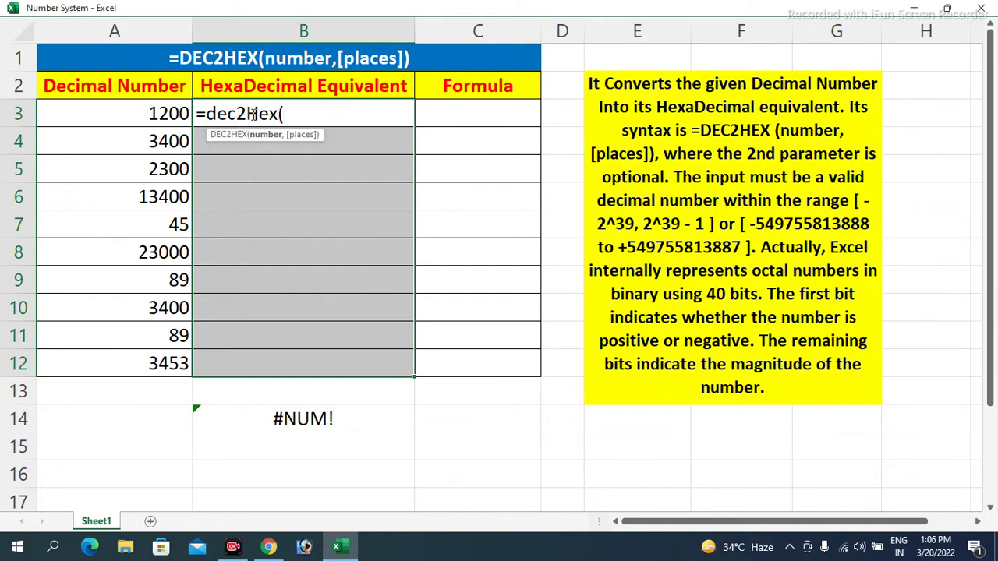
pyautogui.click(147, 116)
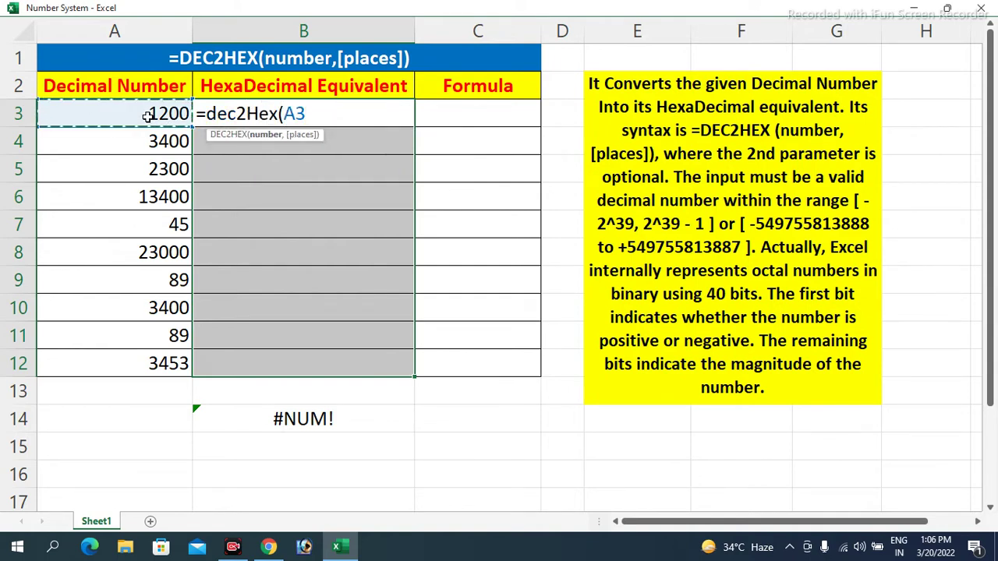
pyautogui.write(')')
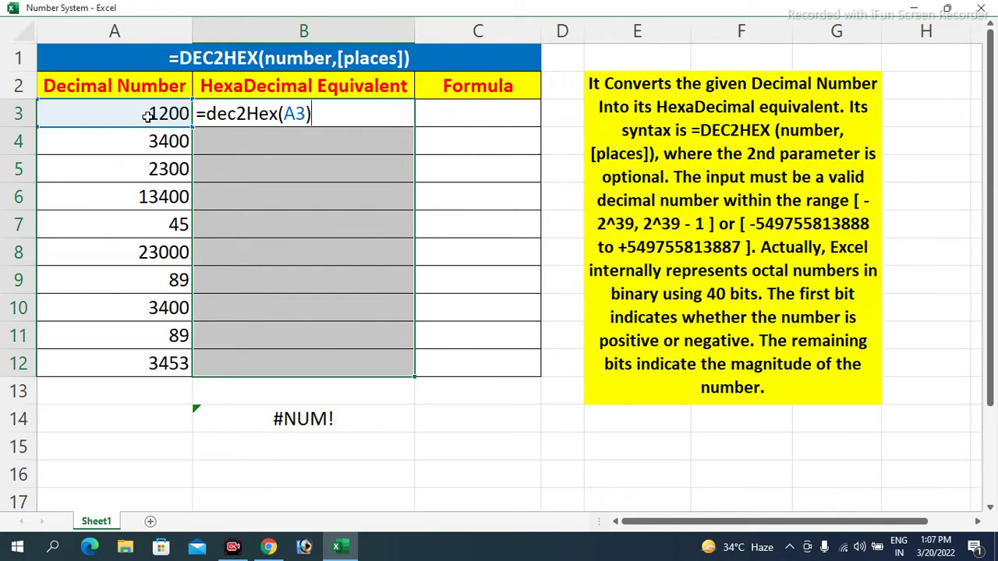
pyautogui.hotkey('ctrl', 'Return')
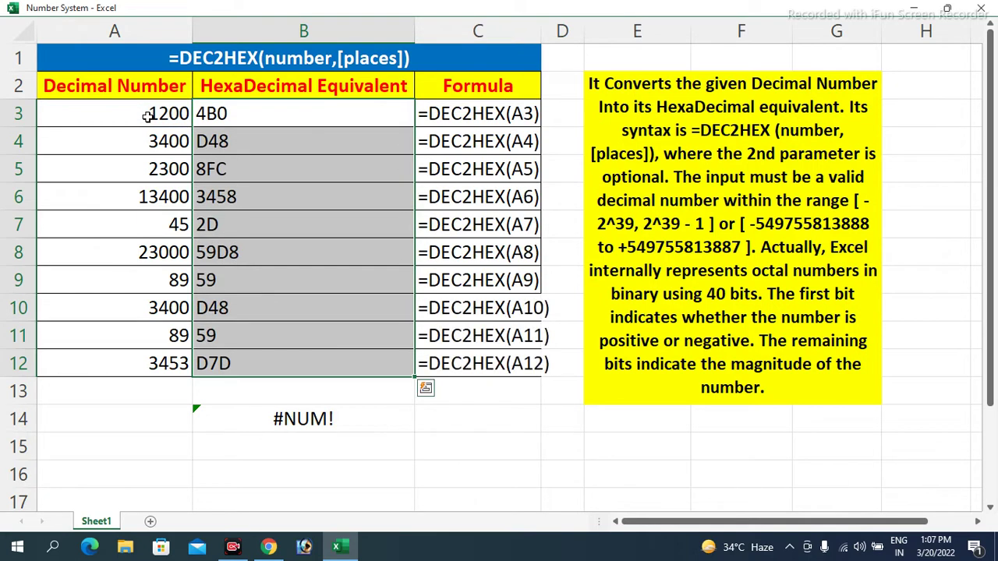
# Step: Compare the decimal numbers in column A with their hexadecimal results in column B
pyautogui.moveTo(148, 114); pyautogui.dragTo(145, 335)
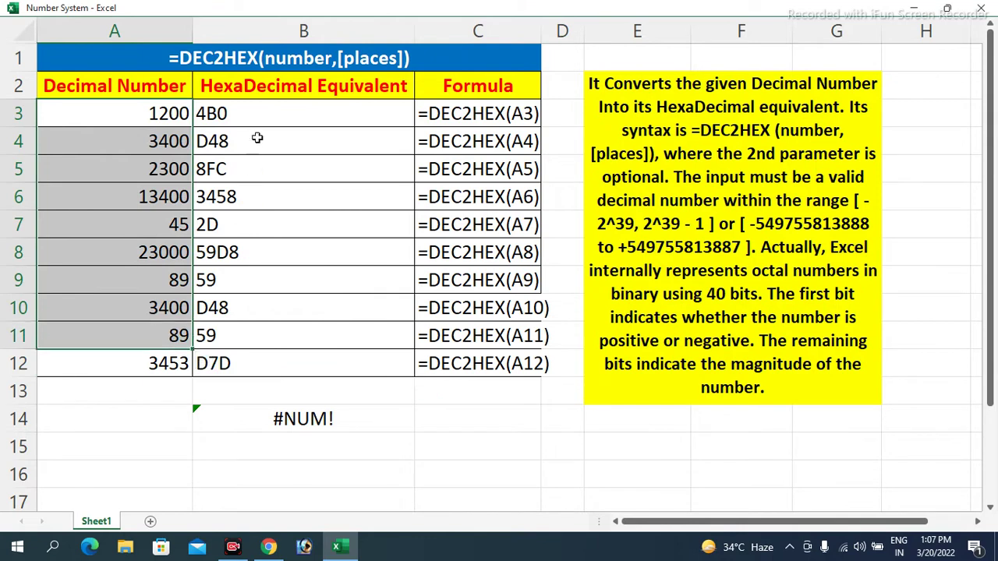
pyautogui.moveTo(265, 113); pyautogui.dragTo(268, 337)
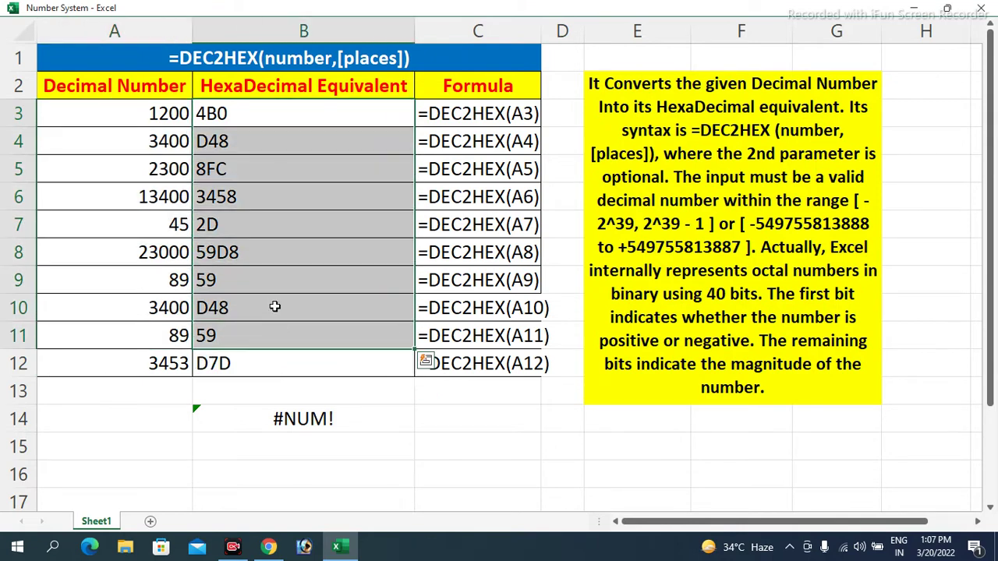
pyautogui.click(272, 117)
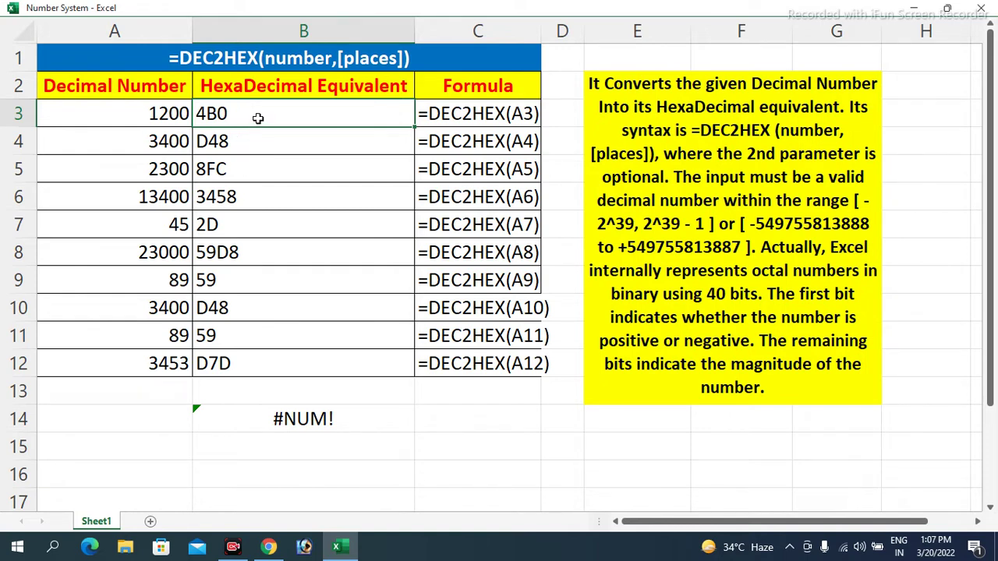
pyautogui.click(249, 196)
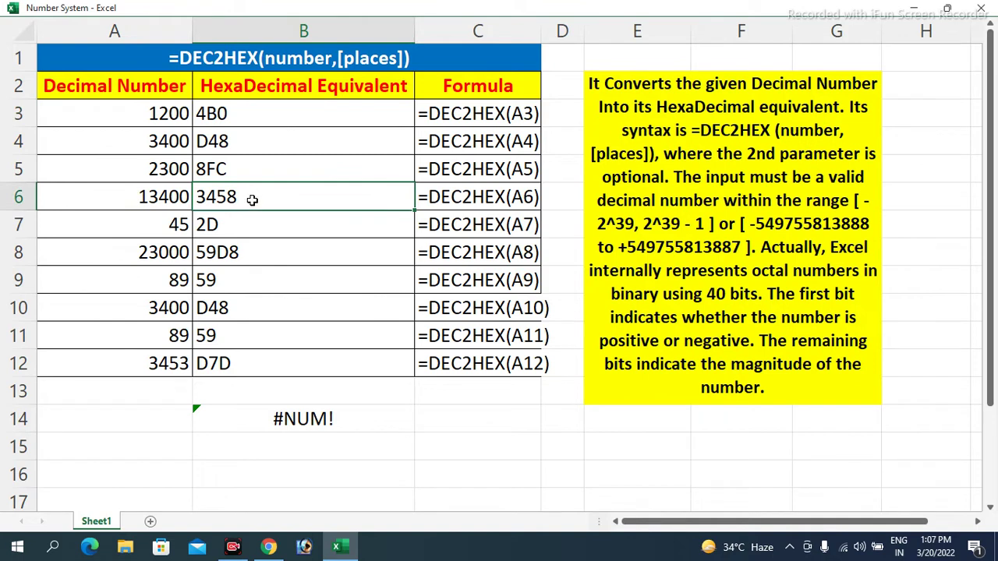
# Step: Replace A8 with 760000 so its hexadecimal result updates to B98C0
pyautogui.click(143, 253)
pyautogui.write('760000')
pyautogui.press('Return')
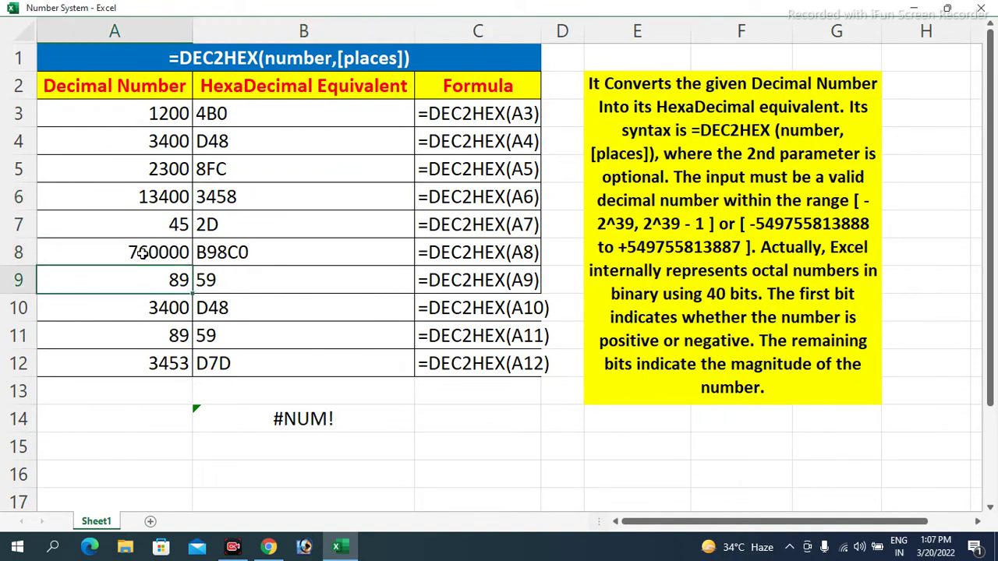
pyautogui.click(242, 263)
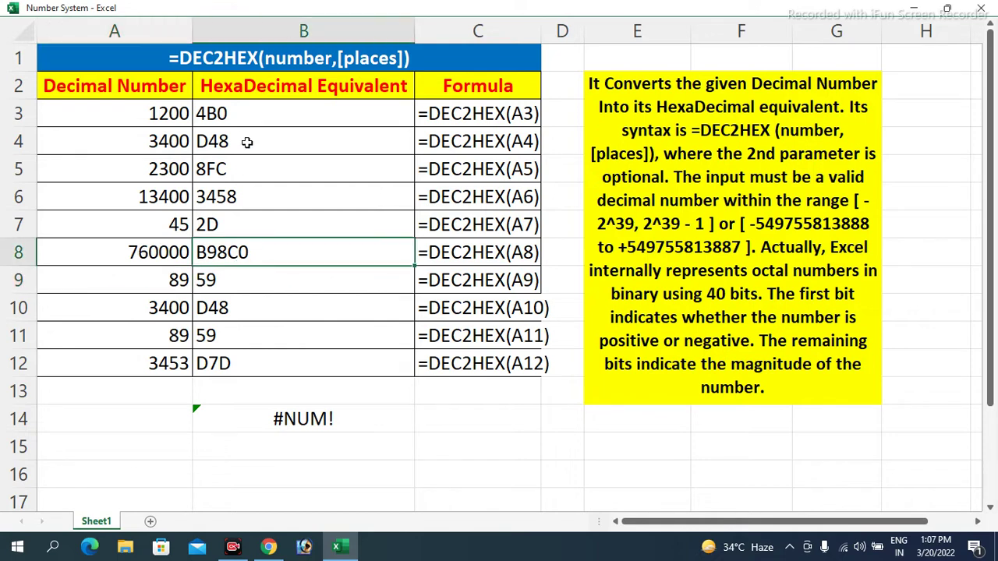
# Step: Select the hexadecimal results from B3 downward
pyautogui.click(252, 119)
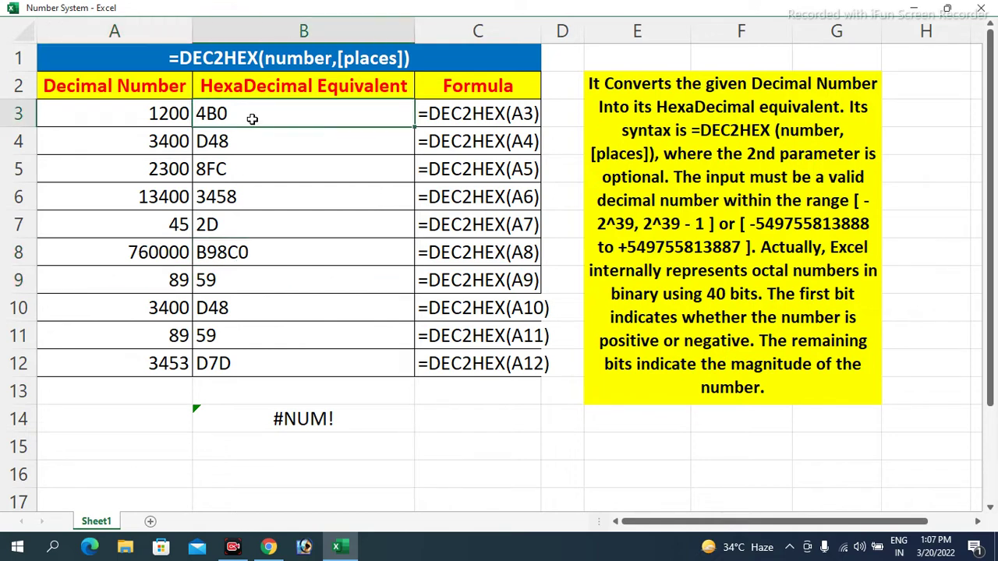
pyautogui.hotkey('shift', 'Down')
pyautogui.hotkey('shift', 'Down')
pyautogui.hotkey('shift', 'Down')
pyautogui.hotkey('shift', 'Down')
pyautogui.hotkey('shift', 'Down')
pyautogui.hotkey('shift', 'Down')
pyautogui.hotkey('shift', 'Down')
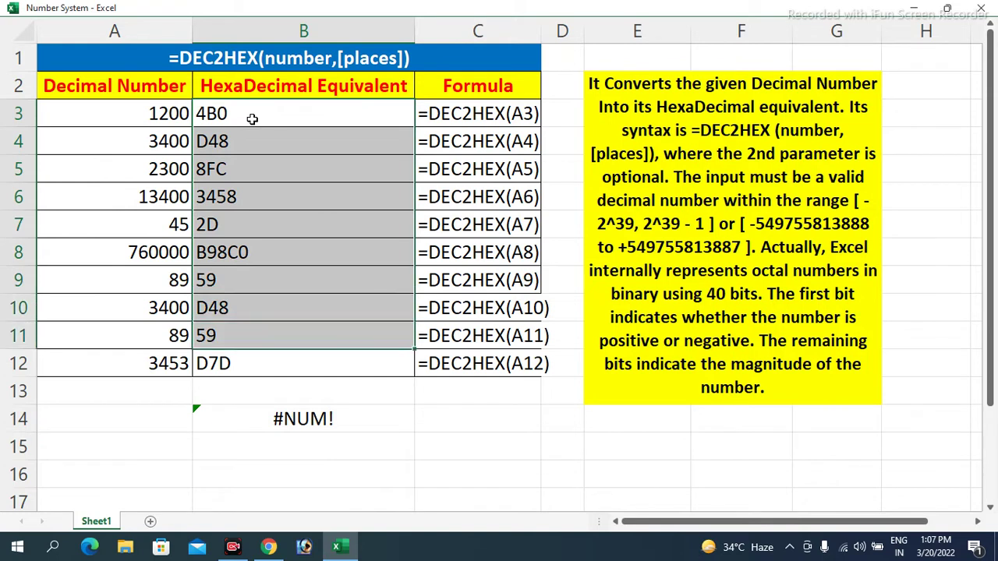
pyautogui.hotkey('shift', 'Down')
# Step: Change the hex formulas to =DEC2HEX(A3,10) and autofit column C to show the formulas
pyautogui.press('F2')
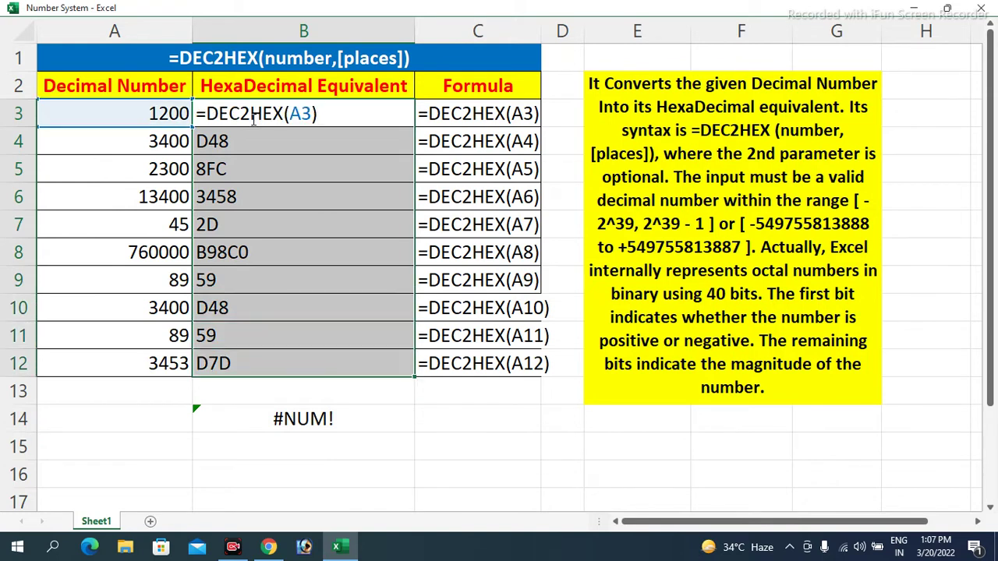
pyautogui.press('Left')
pyautogui.write(',')
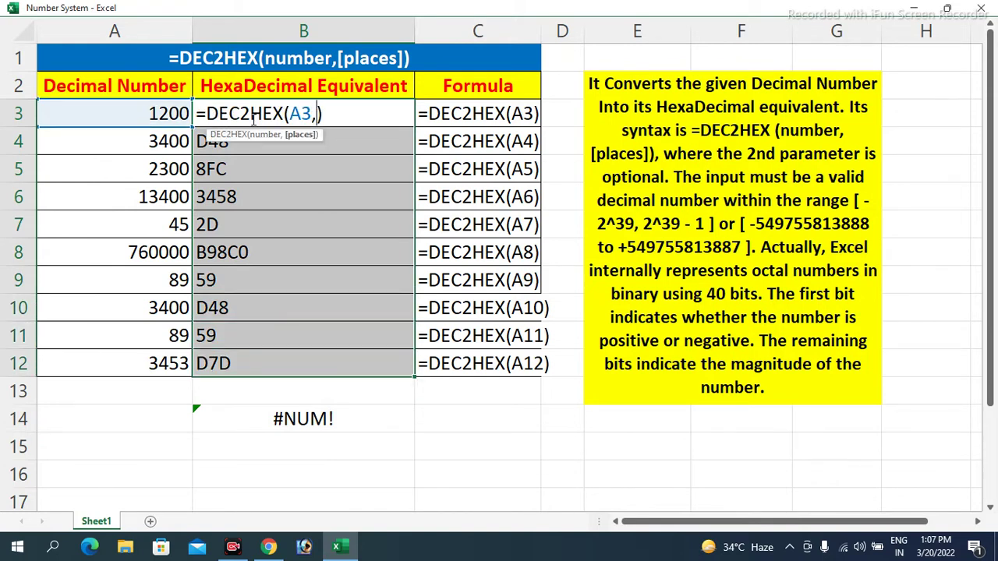
pyautogui.write('10')
pyautogui.hotkey('ctrl', 'Return')
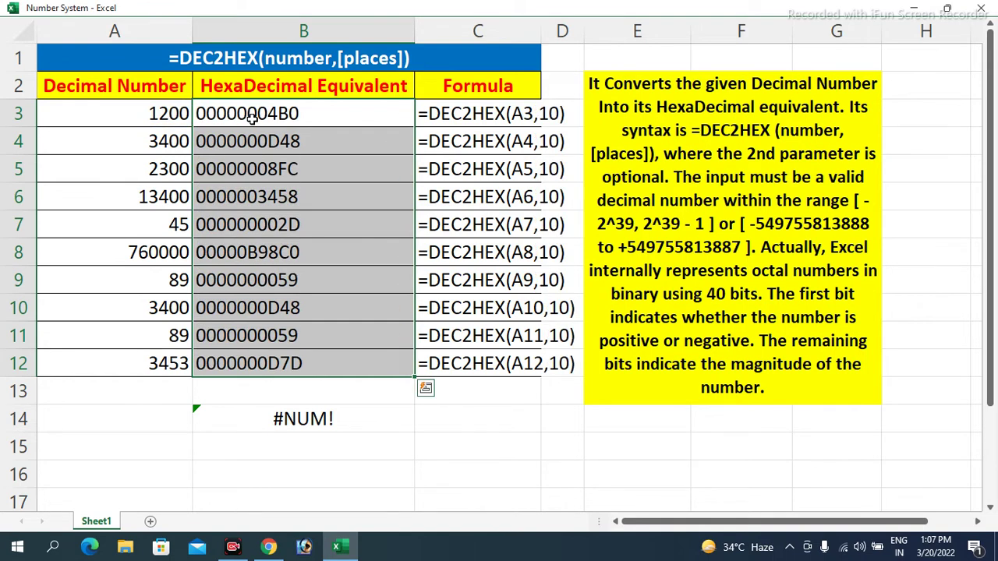
pyautogui.doubleClick(541, 27)
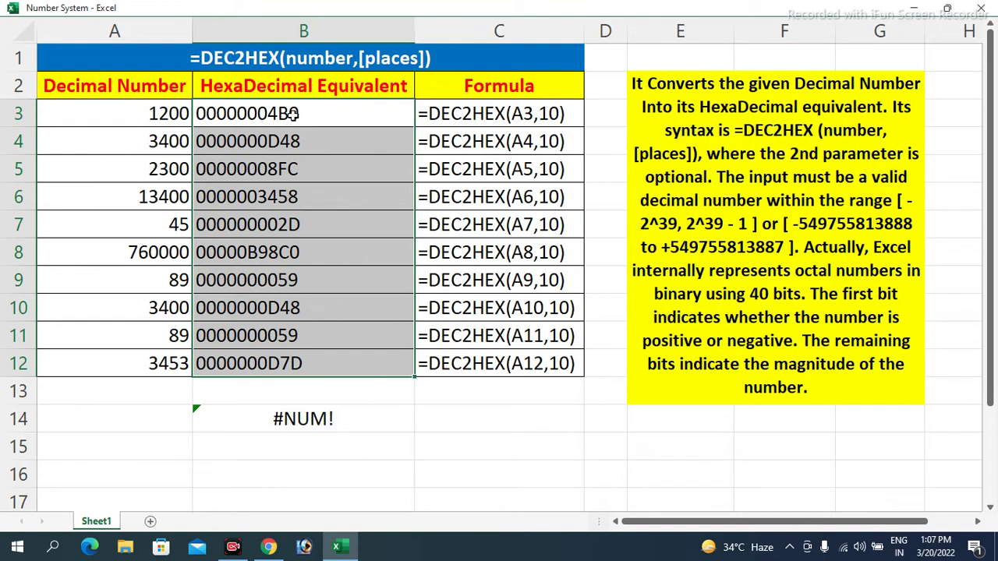
# Step: Try 12 places in the hex formulas, which returns #NUM!
pyautogui.doubleClick(293, 114)
pyautogui.press('BackSpace')
pyautogui.press('BackSpace')
pyautogui.write('11')
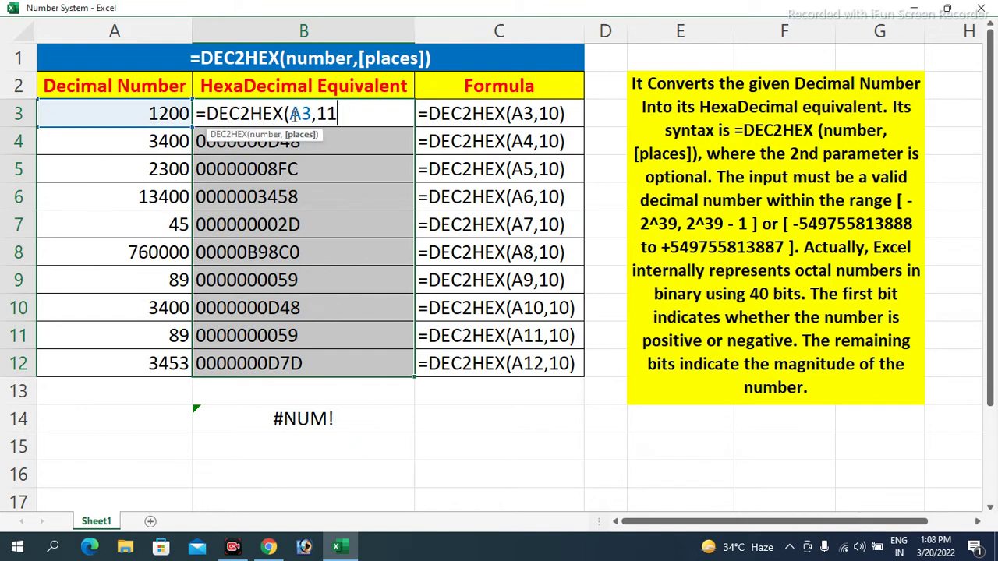
pyautogui.press('BackSpace')
pyautogui.write('2')
pyautogui.write(')')
pyautogui.hotkey('ctrl', 'Return')
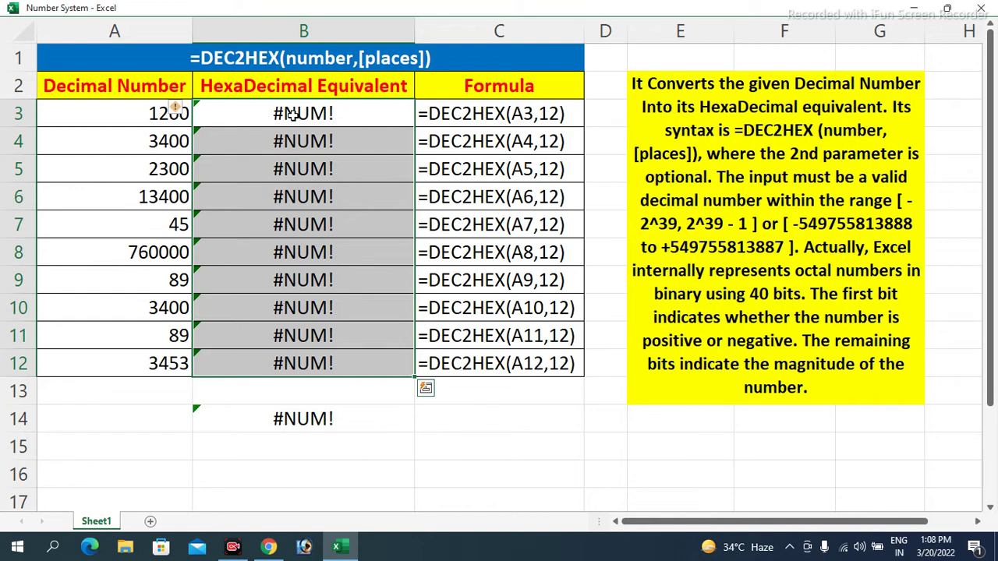
# Step: Revert the hex formulas to 10 places, giving results like 00000004B0
pyautogui.doubleClick(292, 114)
pyautogui.press('BackSpace')
pyautogui.write('0')
pyautogui.hotkey('ctrl', 'Return')
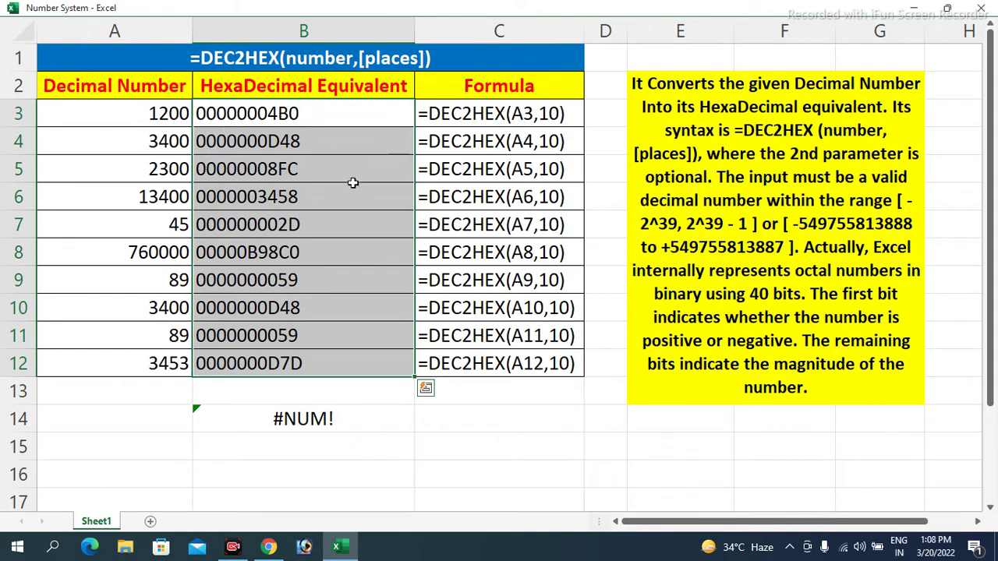
# Step: Replace 'octal' with 'Hexadecimal' in the yellow note, then begin typing =-2^39 in A3
pyautogui.click(174, 113)
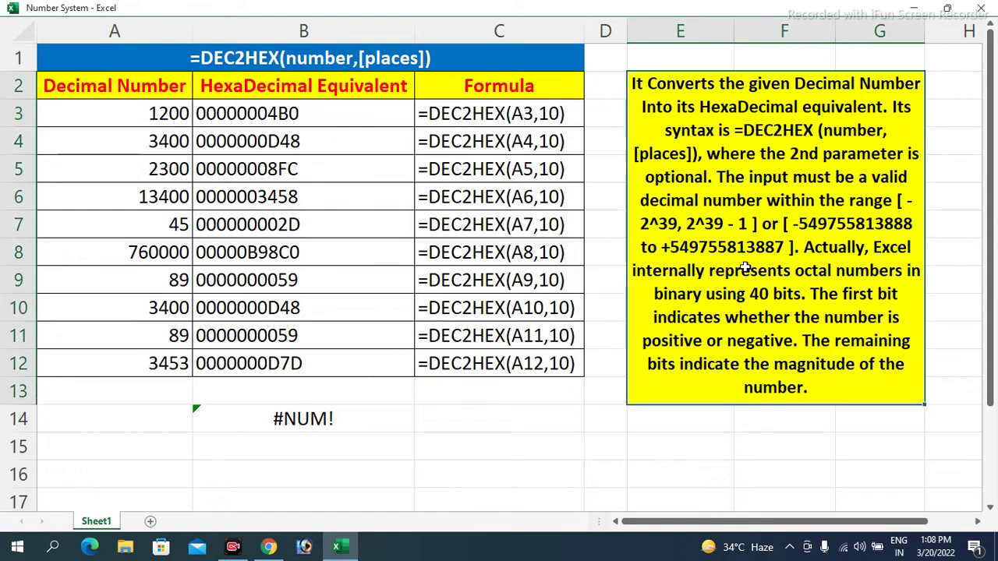
pyautogui.click(836, 270)
pyautogui.moveTo(793, 270); pyautogui.dragTo(829, 271)
pyautogui.write('Hexadecimal')
pyautogui.press('Escape')
pyautogui.press('Escape')
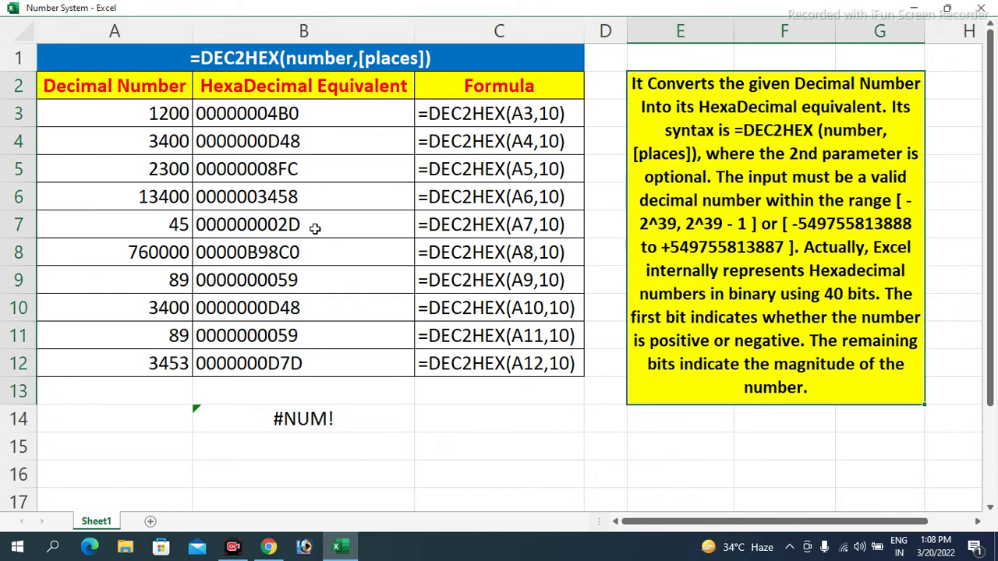
pyautogui.click(170, 117)
pyautogui.write('=-2')
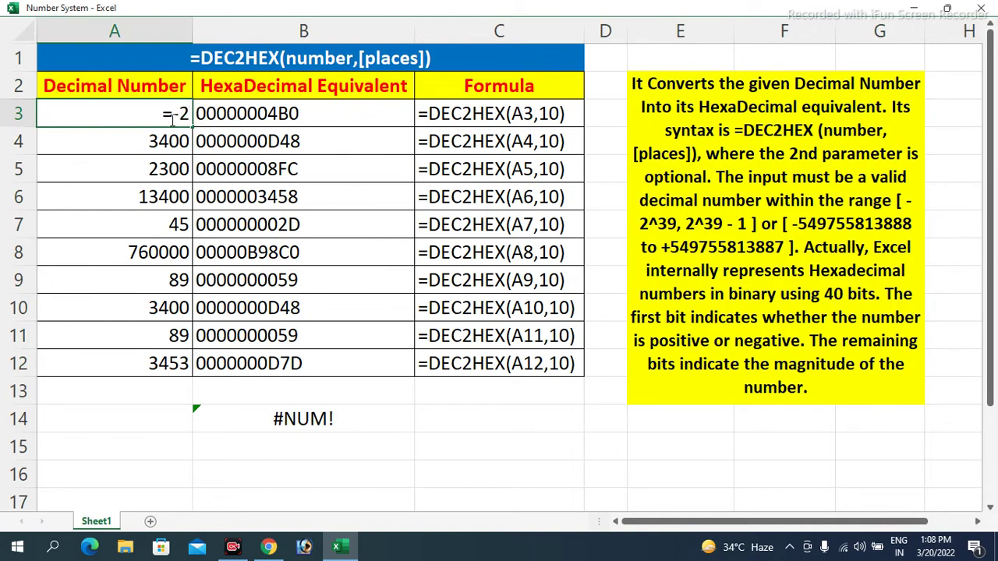
pyautogui.write('^39')
pyautogui.press('Return')
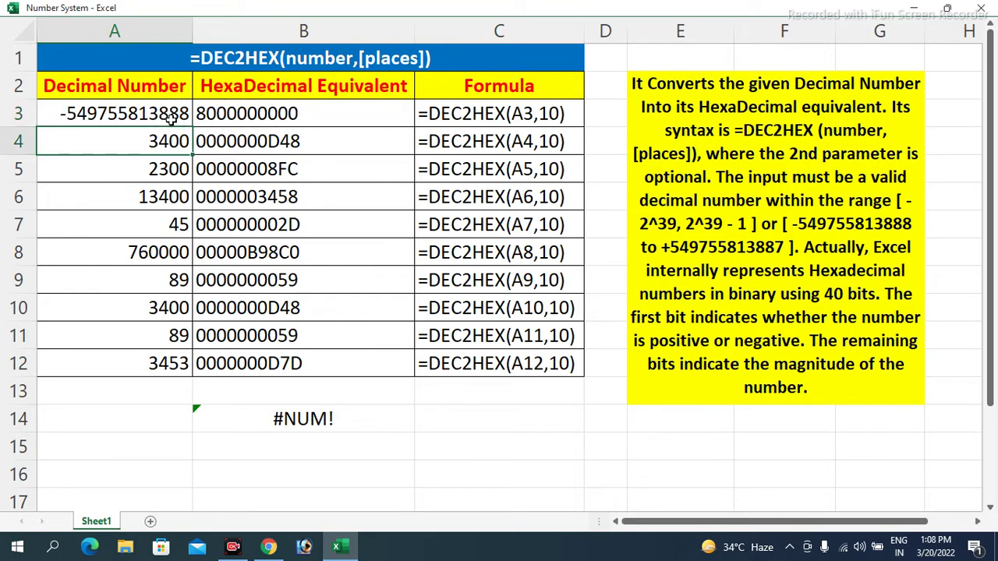
pyautogui.press('Down')
pyautogui.press('Down')
pyautogui.press('Down')
pyautogui.press('Down')
pyautogui.press('Down')
pyautogui.press('Down')
pyautogui.press('Down')
pyautogui.press('Down')
pyautogui.write('=')
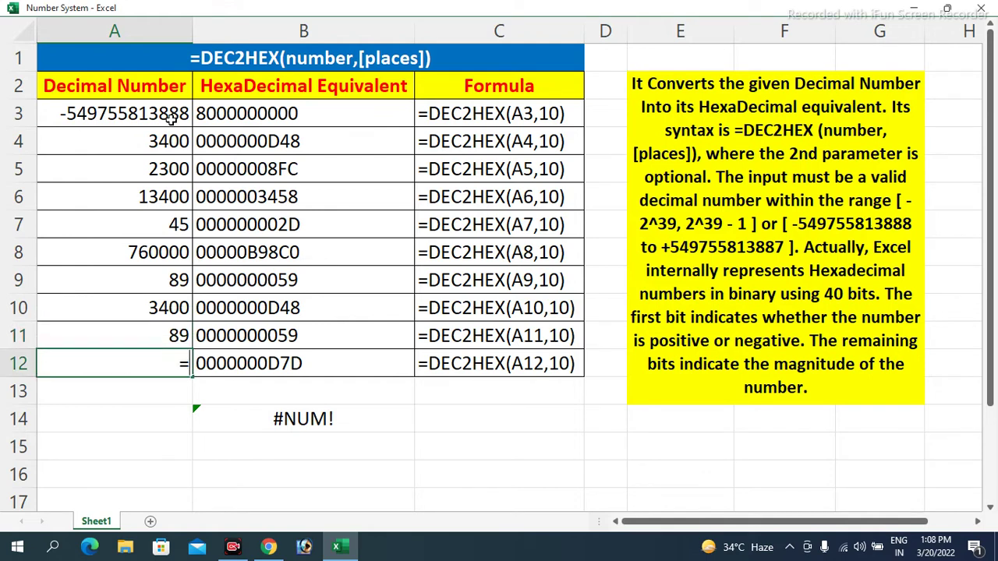
pyautogui.write('2')
pyautogui.write('^39-1')
pyautogui.press('Return')
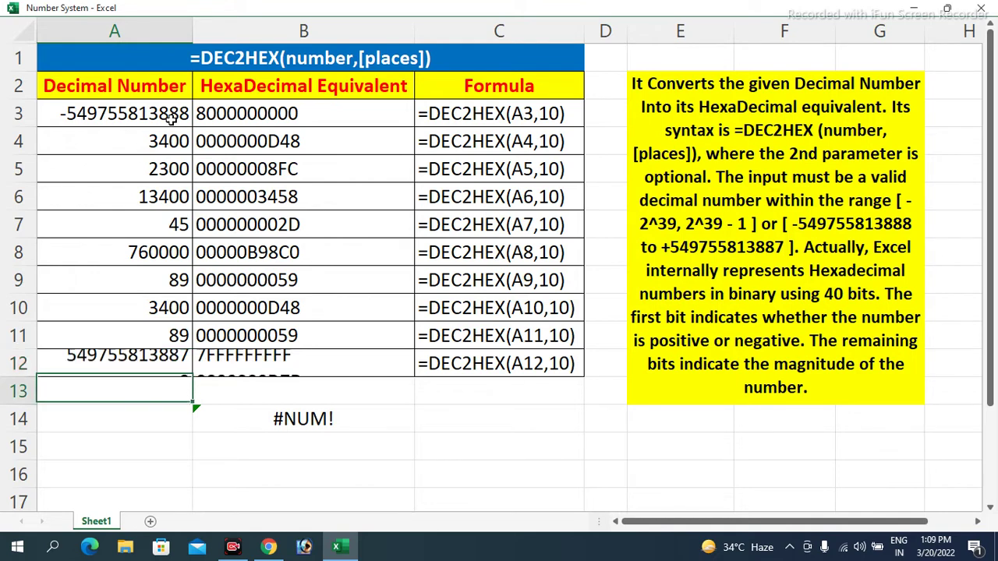
pyautogui.press('Up')
pyautogui.press('Up')
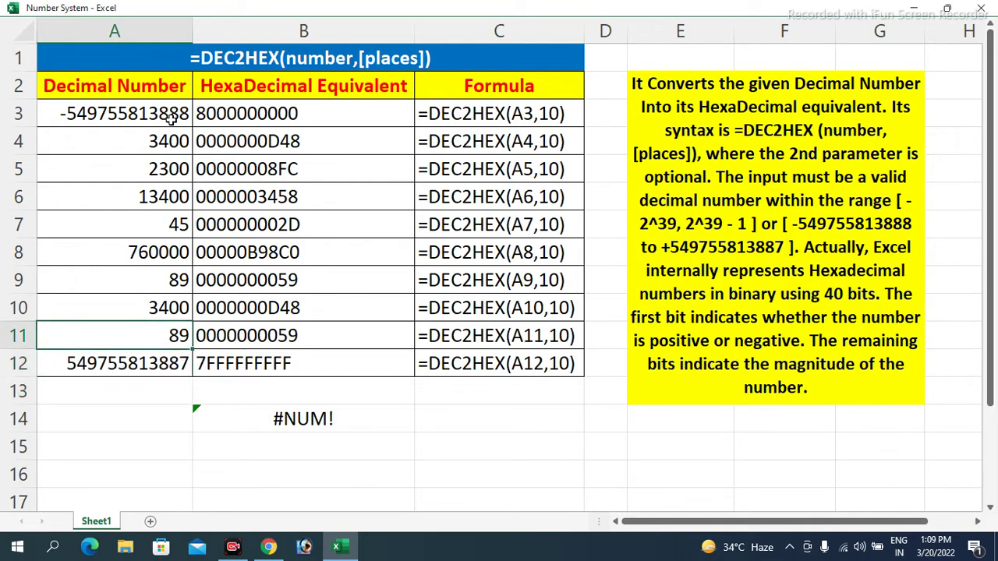
pyautogui.press('Up')
pyautogui.press('Up')
pyautogui.press('Up')
pyautogui.press('Up')
pyautogui.press('Up')
pyautogui.press('Up')
pyautogui.press('Up')
pyautogui.press('Up')
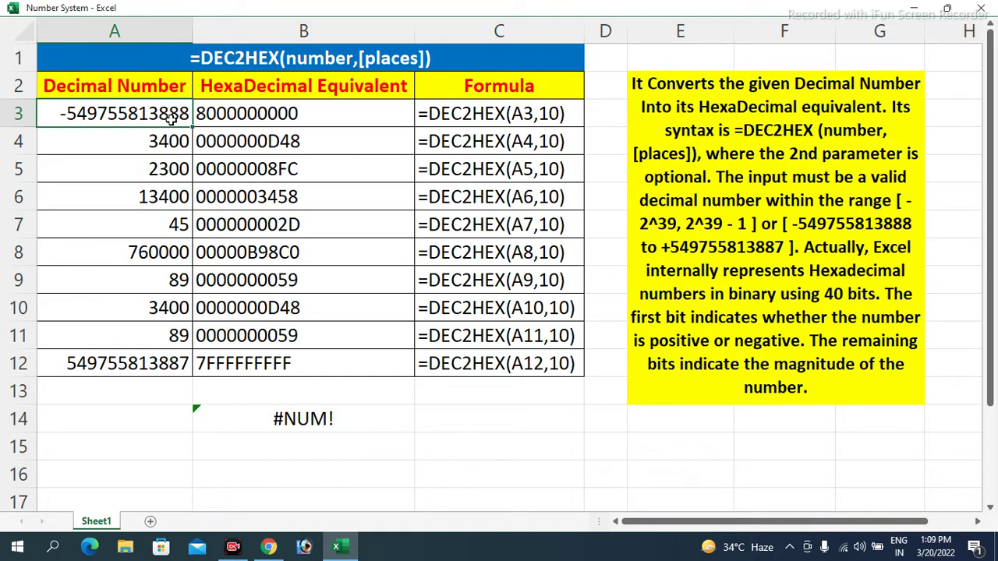
pyautogui.press('Down')
pyautogui.press('Down')
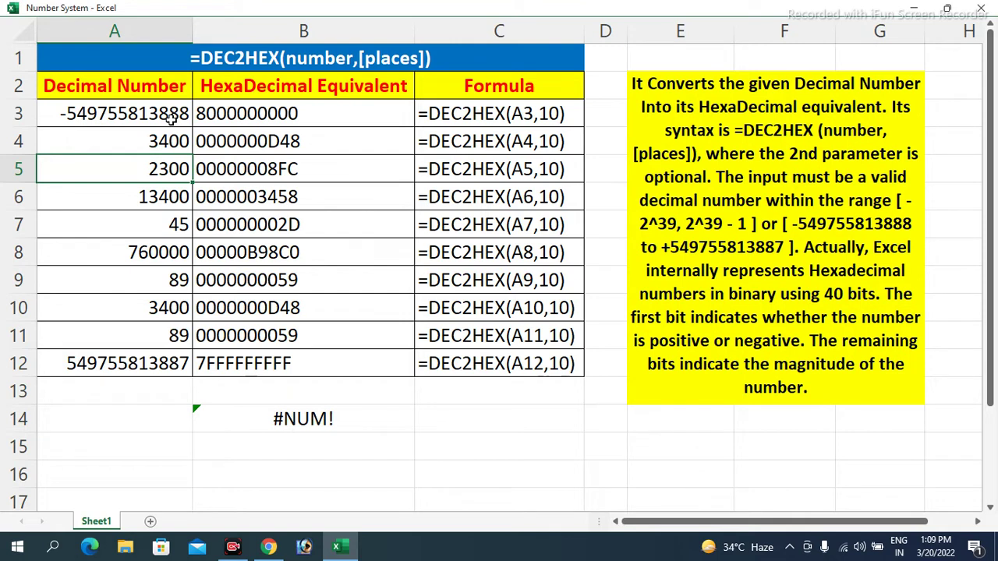
# Step: Enter =-2^39-1 in A5 so B5 returns #NUM!
pyautogui.write('=')
pyautogui.write('2')
pyautogui.press('BackSpace')
pyautogui.write('-2')
pyautogui.write('^39')
pyautogui.write('-1')
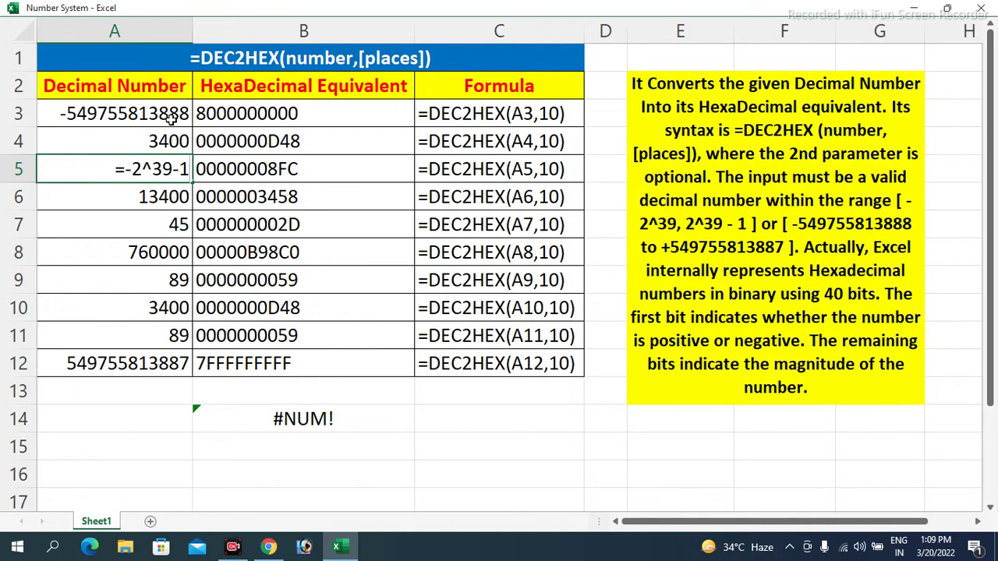
pyautogui.press('Return')
pyautogui.press('Up')
pyautogui.press('Right')
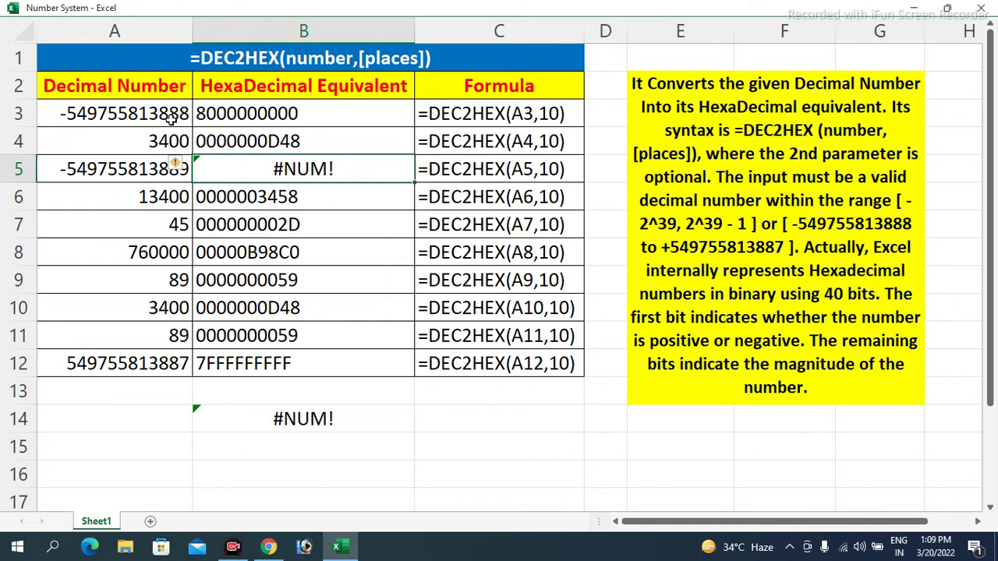
pyautogui.press('Left')
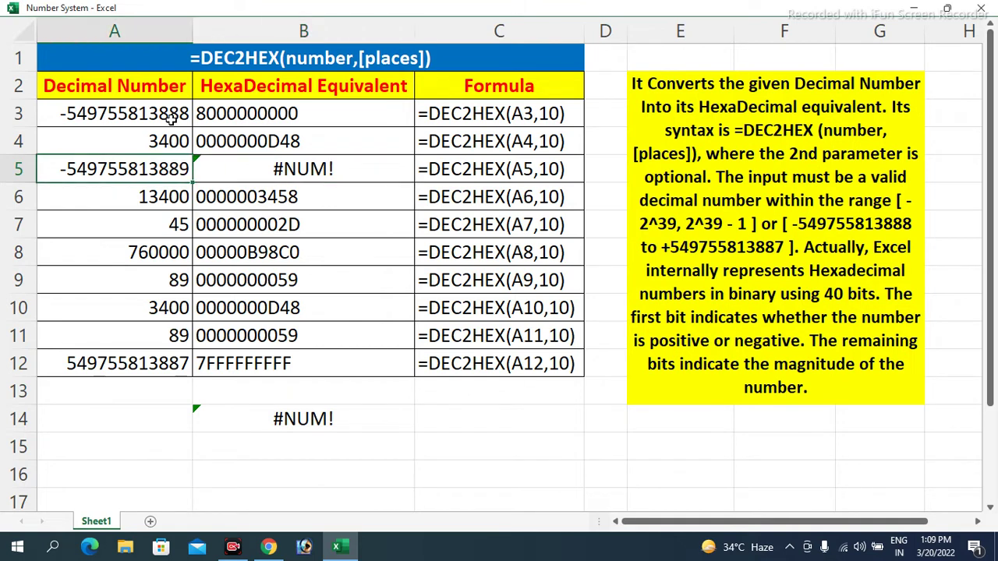
# Step: Enter =2^39-1+1 in A10 so B10 also returns #NUM!
pyautogui.press('Down')
pyautogui.press('Down')
pyautogui.press('Down')
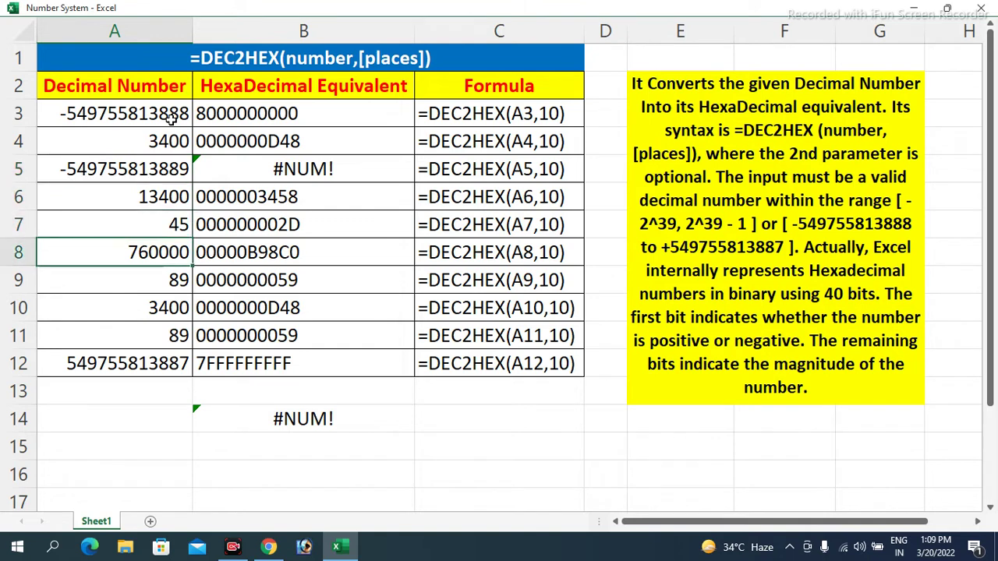
pyautogui.press('Down')
pyautogui.press('Down')
pyautogui.write('=2')
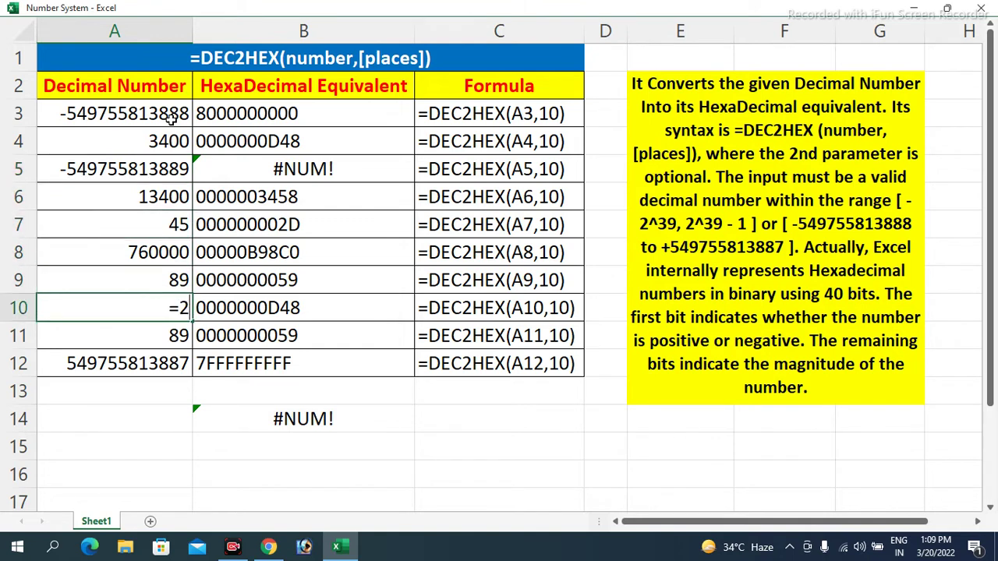
pyautogui.write('^3')
pyautogui.write('9-1+1')
pyautogui.press('BackSpace')
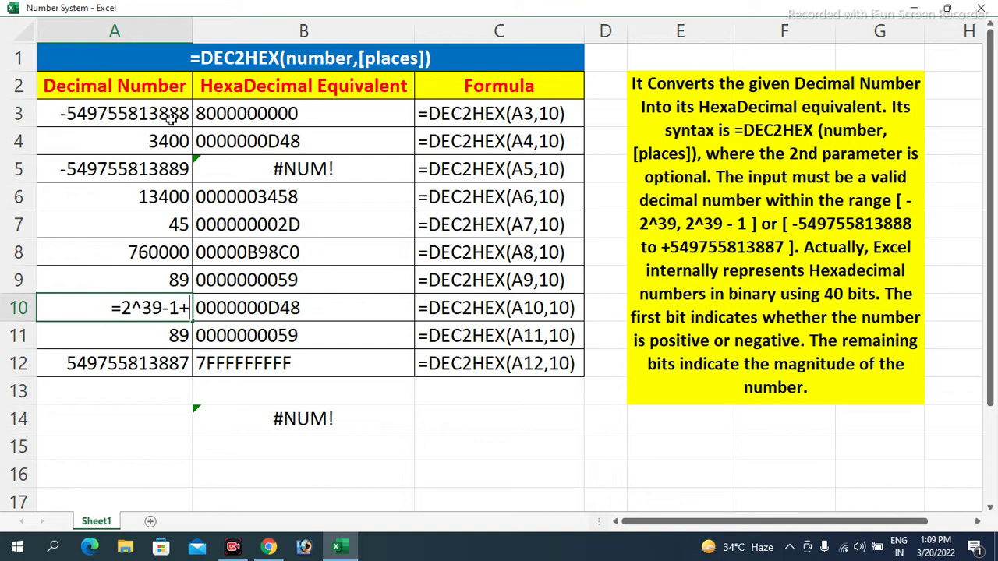
pyautogui.write('1')
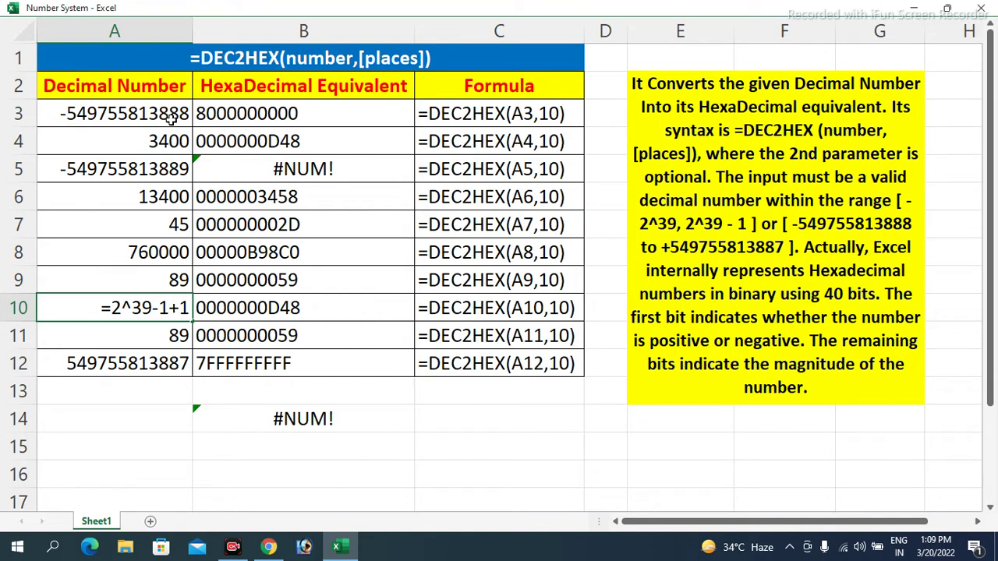
pyautogui.press('Return')
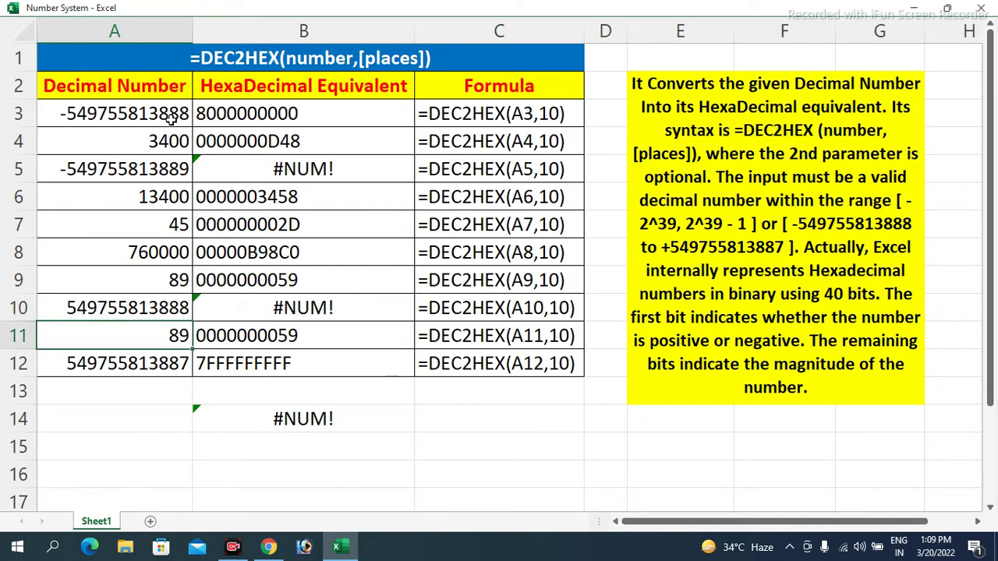
pyautogui.press('Up')
pyautogui.press('Right')
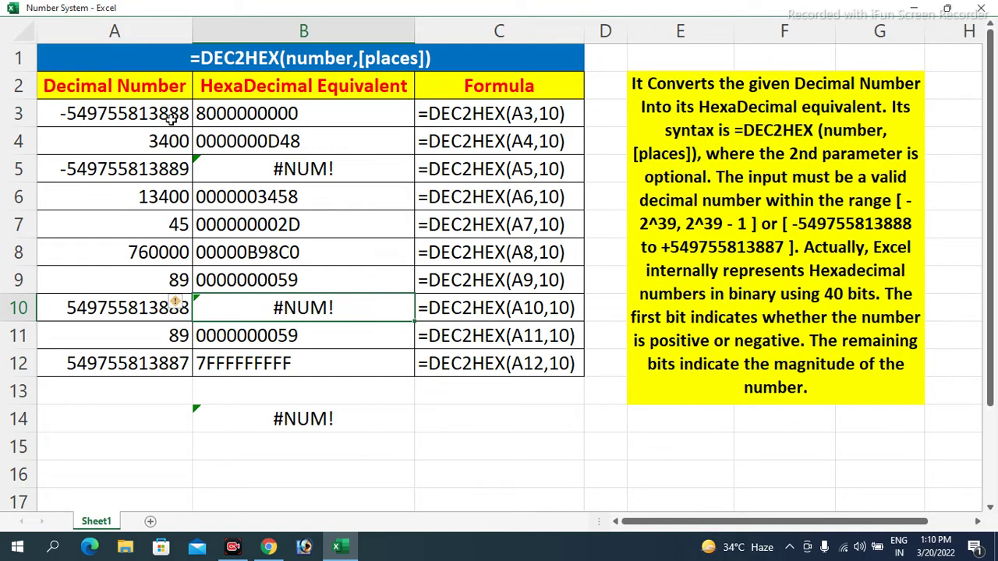
pyautogui.press('Up')
pyautogui.press('Up')
pyautogui.press('Up')
pyautogui.press('Up')
pyautogui.press('Up')
pyautogui.press('Up')
pyautogui.press('Up')
pyautogui.hotkey('shift', 'Down')
pyautogui.hotkey('shift', 'Down')
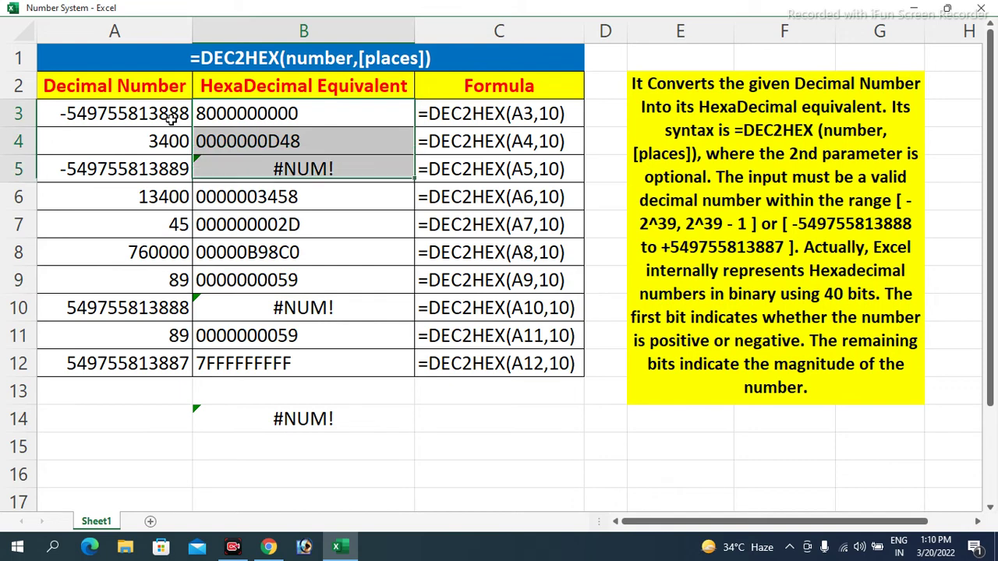
# Step: Change B3:B12 to =IFERROR(DEC2HEX(A3,10),"") so B5 and B10 show blanks
pyautogui.hotkey('shift', 'Down')
pyautogui.hotkey('shift', 'Down')
pyautogui.hotkey('shift', 'Down')
pyautogui.hotkey('shift', 'Down')
pyautogui.hotkey('shift', 'Down')
pyautogui.hotkey('shift', 'Down')
pyautogui.hotkey('shift', 'Down')
pyautogui.press('F2')
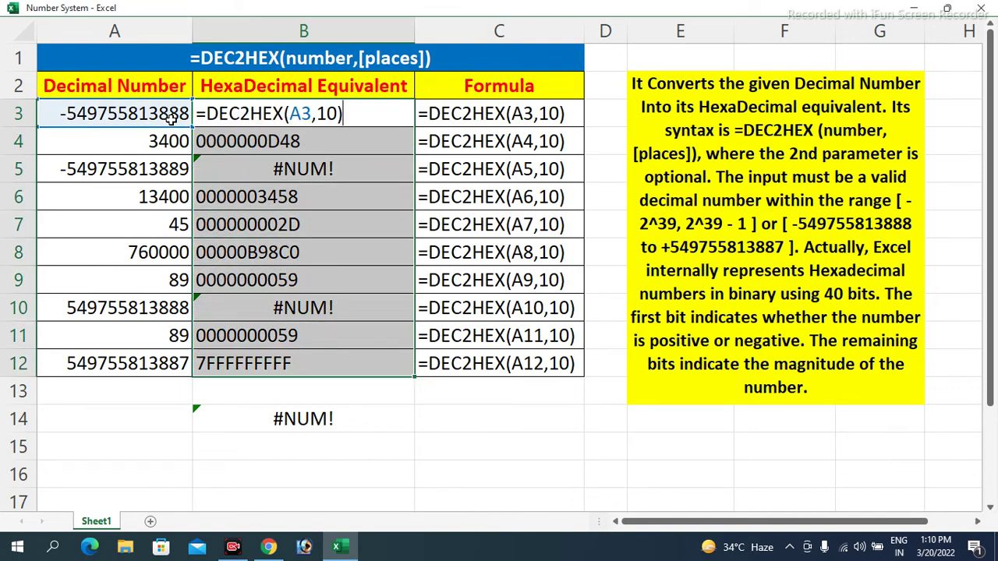
pyautogui.press('Left')
pyautogui.press('Left')
pyautogui.press('Left')
pyautogui.press('Left')
pyautogui.press('Left')
pyautogui.press('Left')
pyautogui.press('Left')
pyautogui.press('Left')
pyautogui.write('iferror(')
pyautogui.press('End')
pyautogui.write(',')
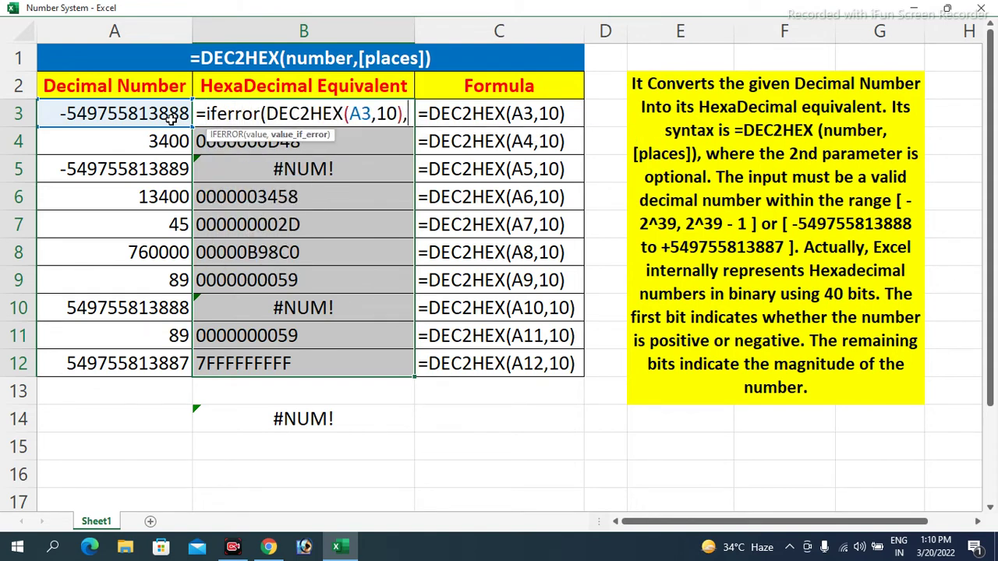
pyautogui.write('""')
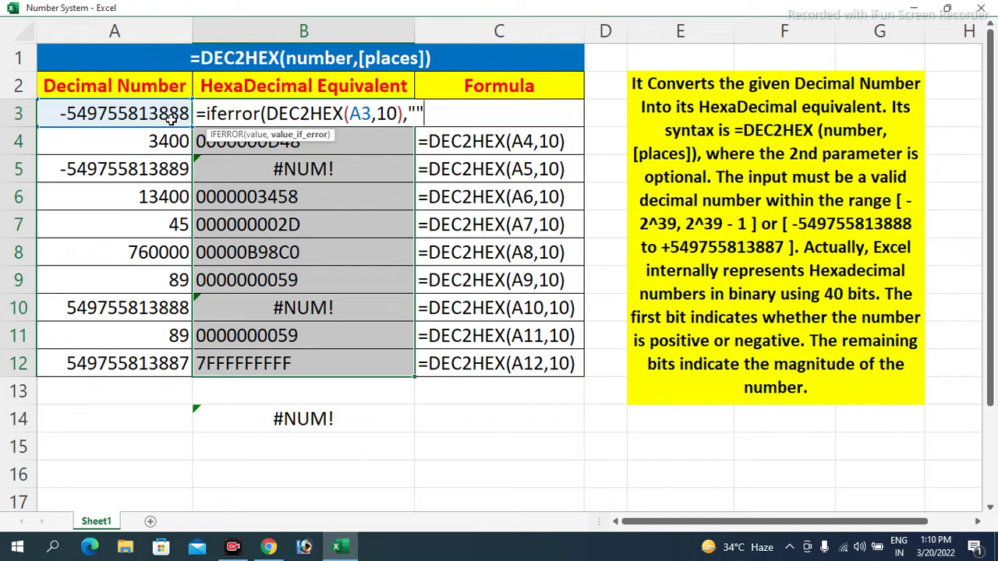
pyautogui.write(')')
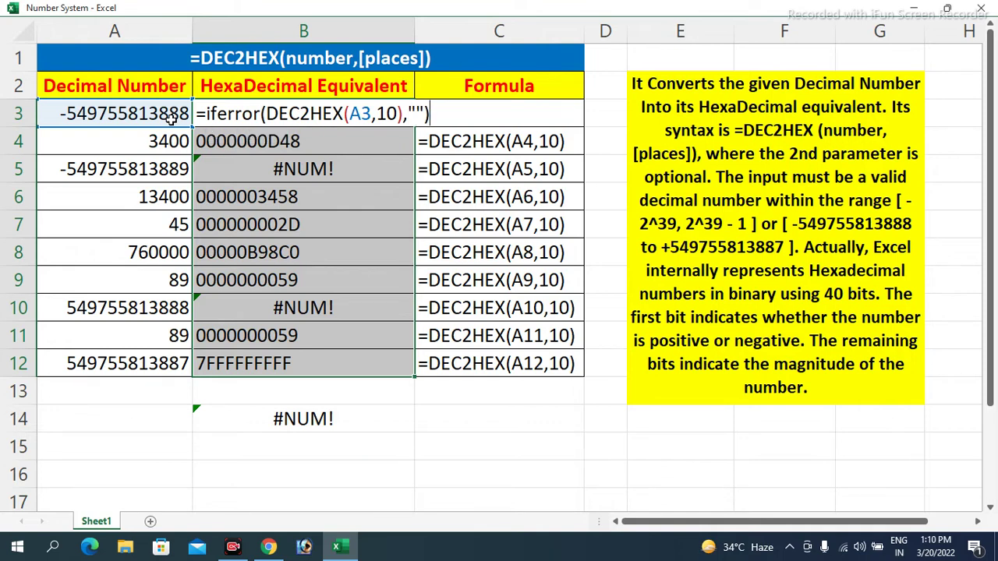
pyautogui.hotkey('ctrl', 'Return')
pyautogui.press('Down')
pyautogui.press('Down')
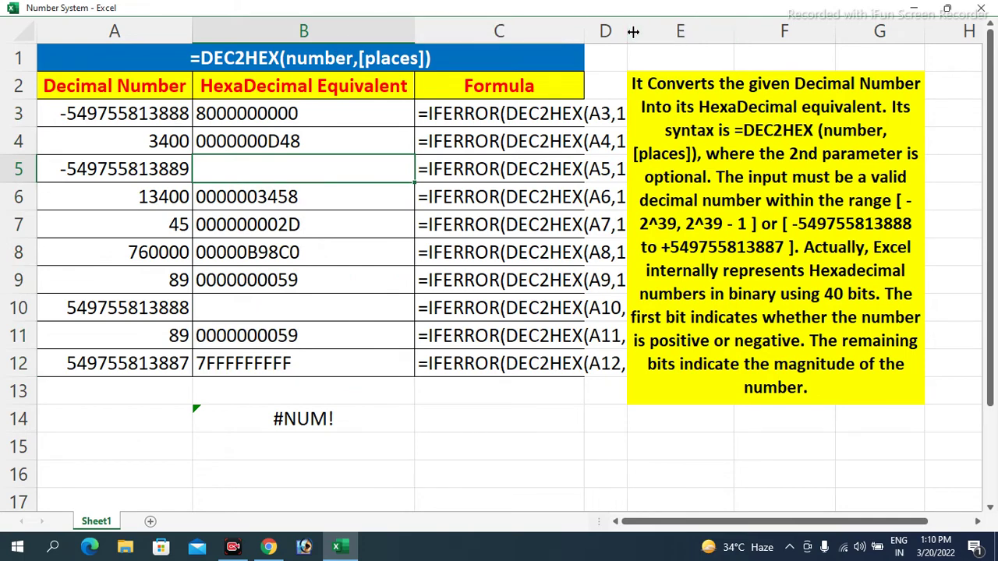
pyautogui.doubleClick(584, 29)
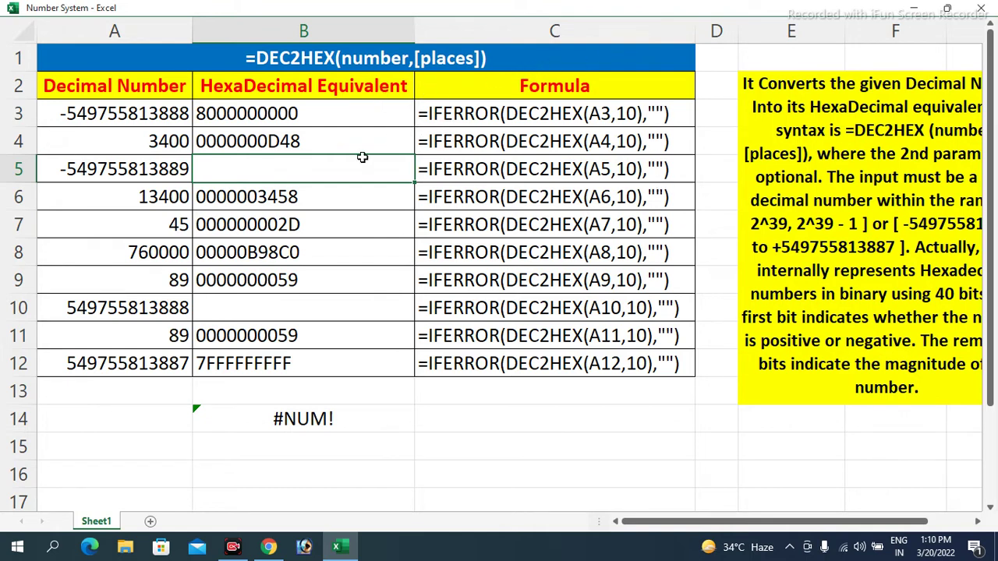
pyautogui.click(284, 305)
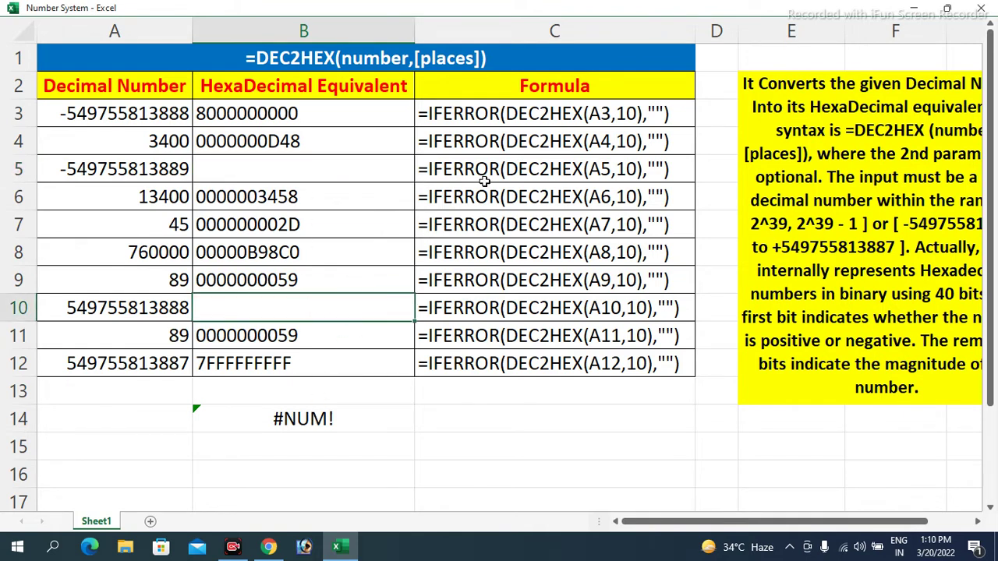
pyautogui.click(334, 113)
pyautogui.moveTo(696, 29); pyautogui.dragTo(578, 30)
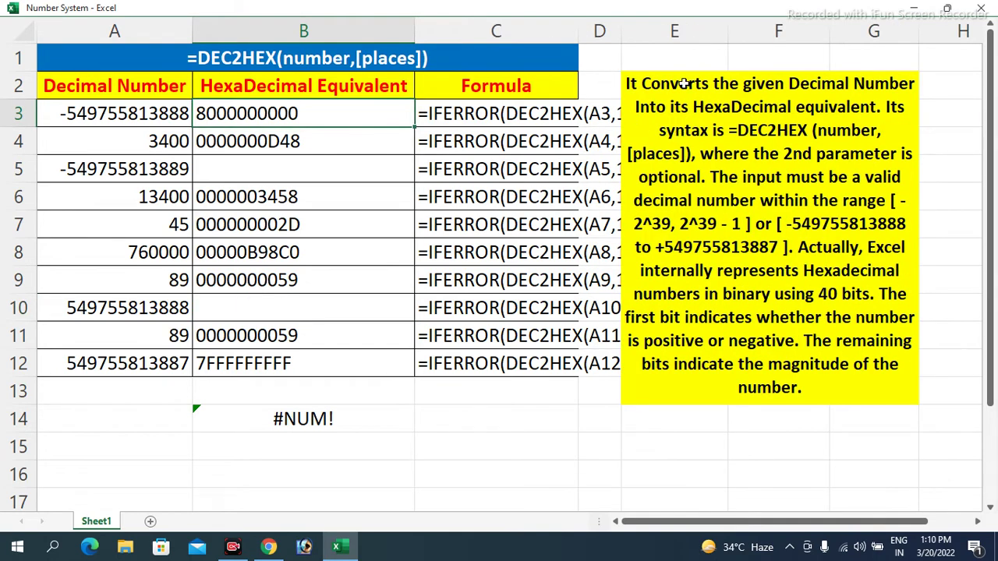
pyautogui.click(650, 81)
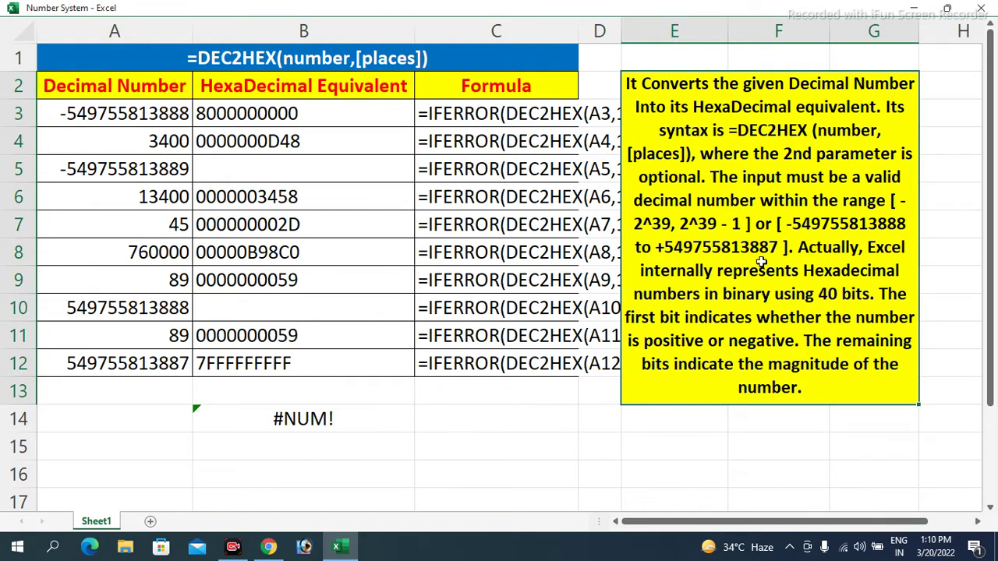